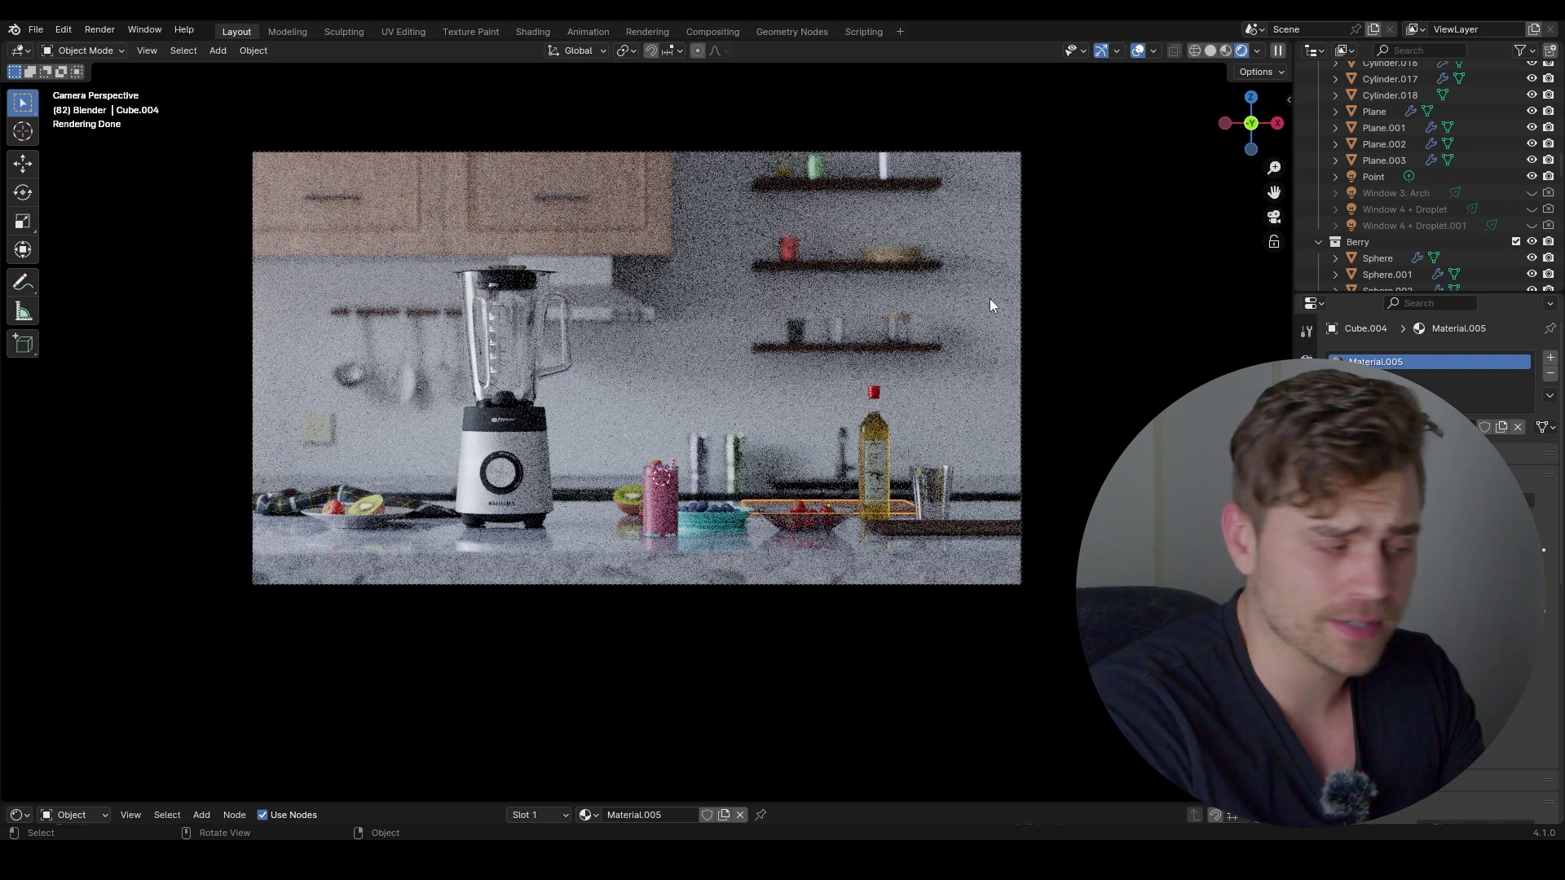
Review the available Easy HDRI environment images and examine the kitchen room from outside, returning to the camera view.
key("n")
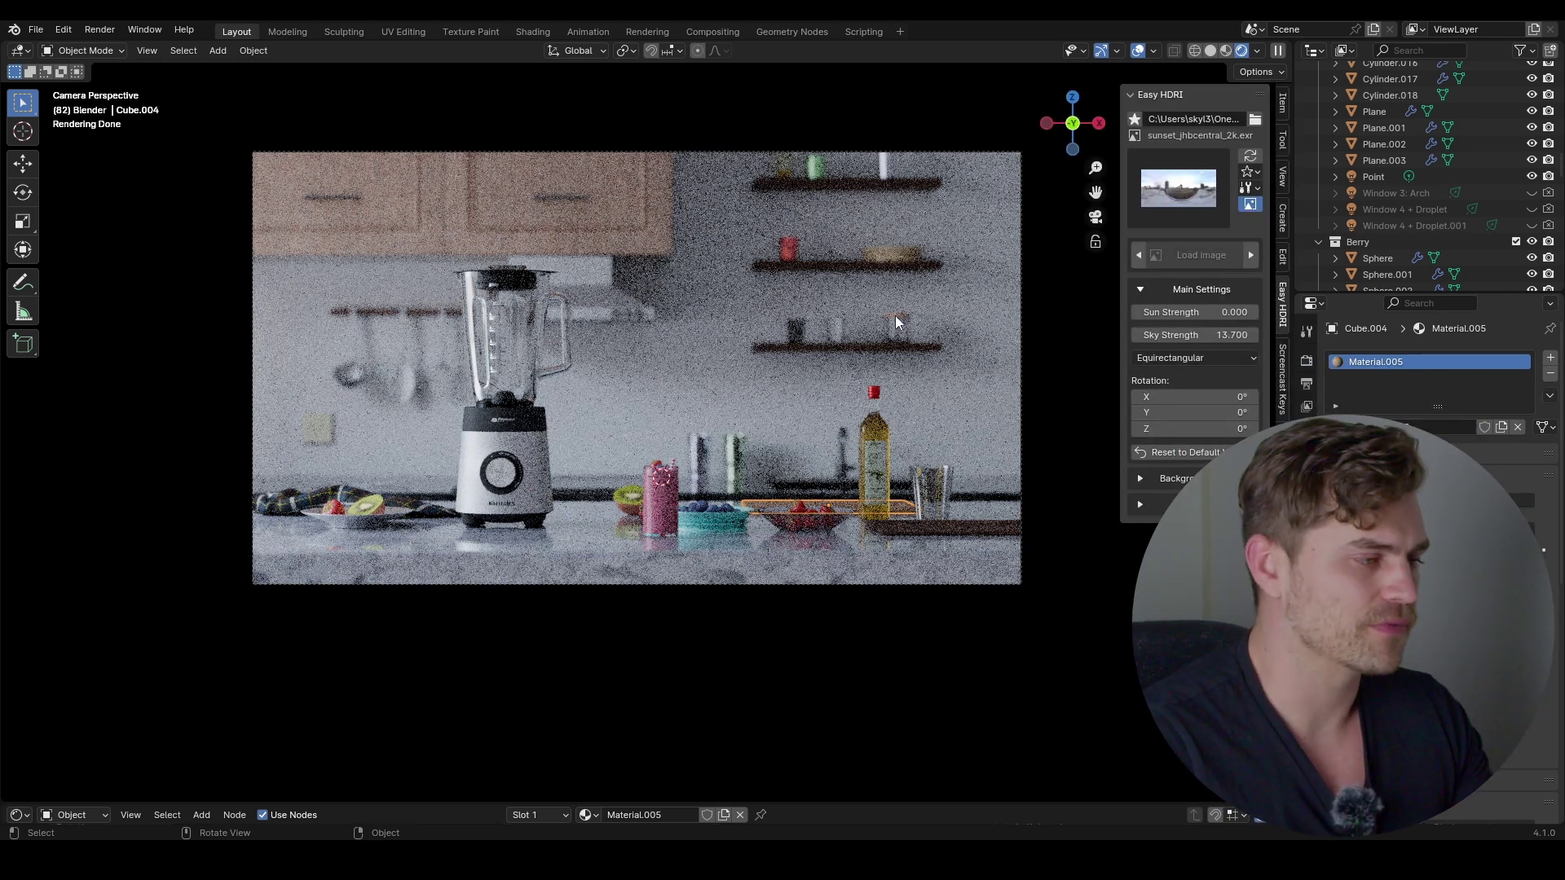
left_click(1181, 189)
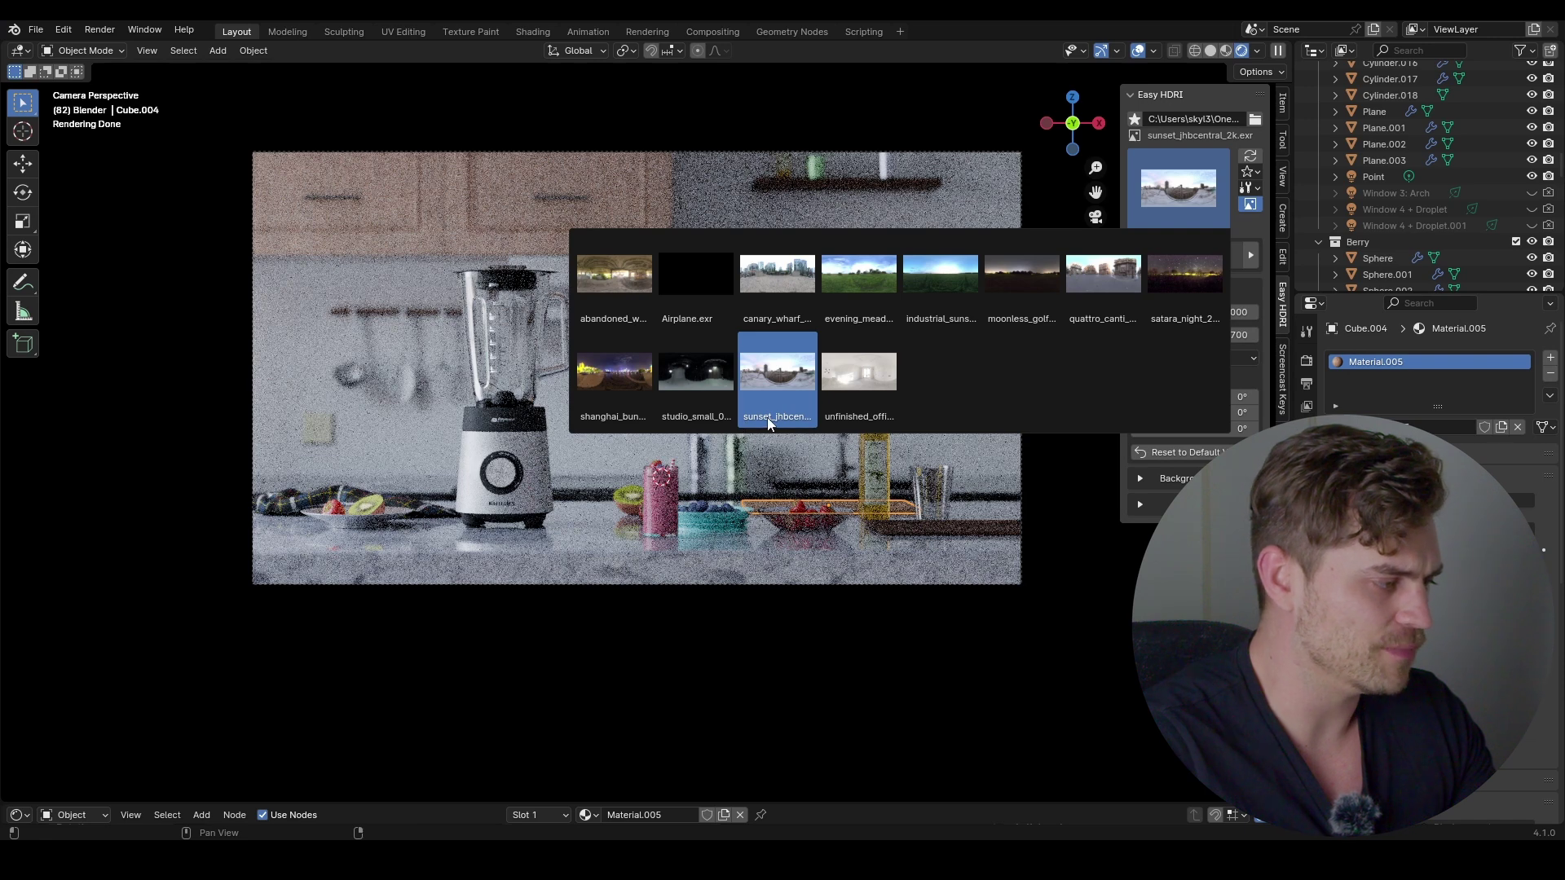
left_click(714, 446)
middle_click_drag(714, 447, 873, 601)
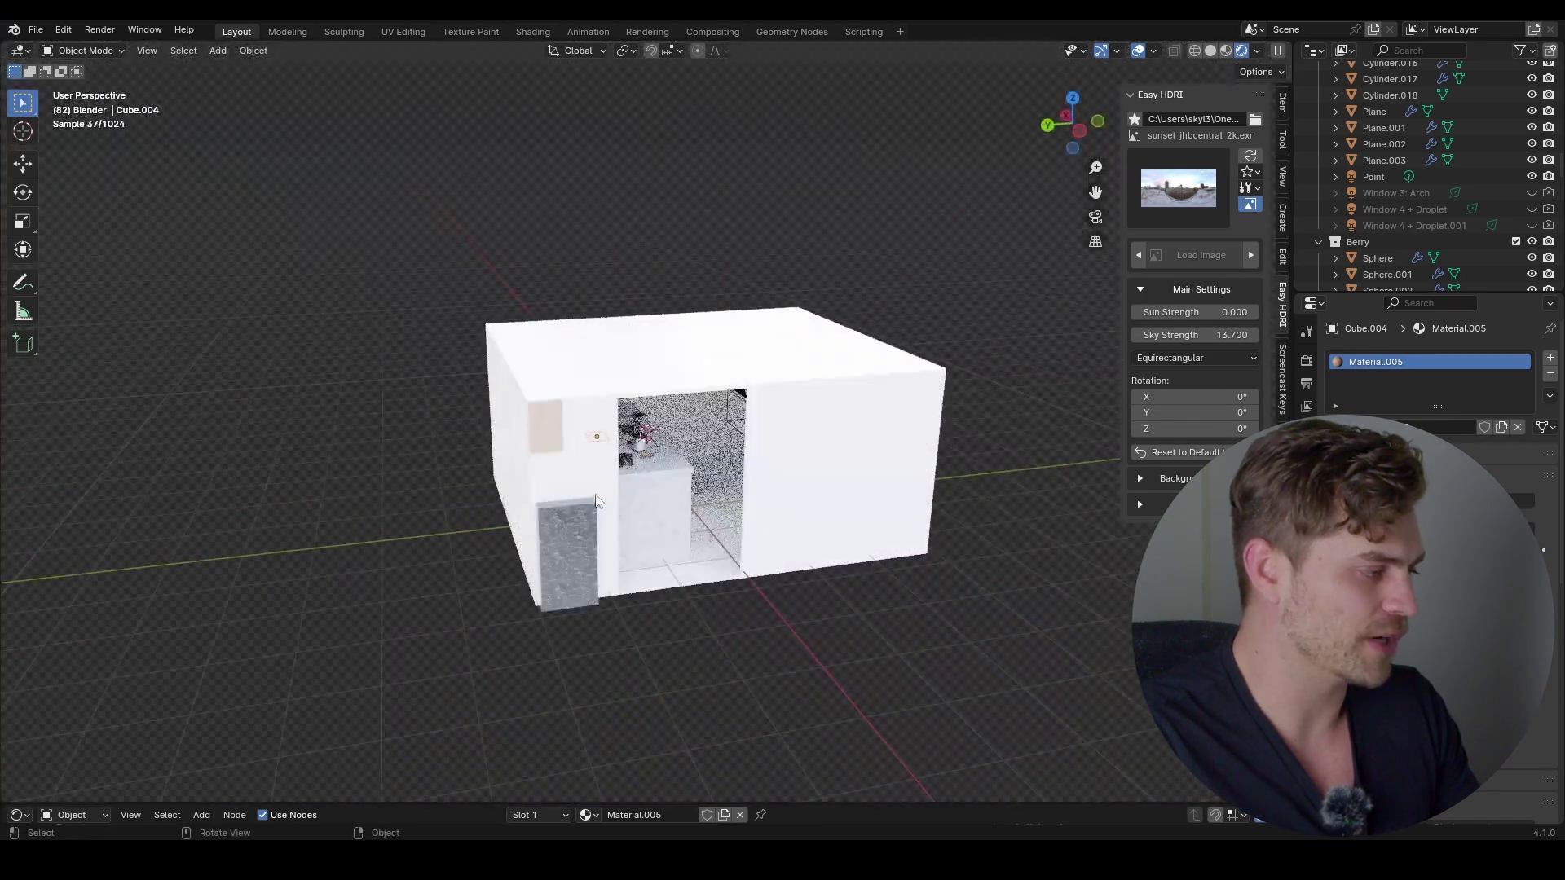
middle_click_drag(790, 494, 775, 513)
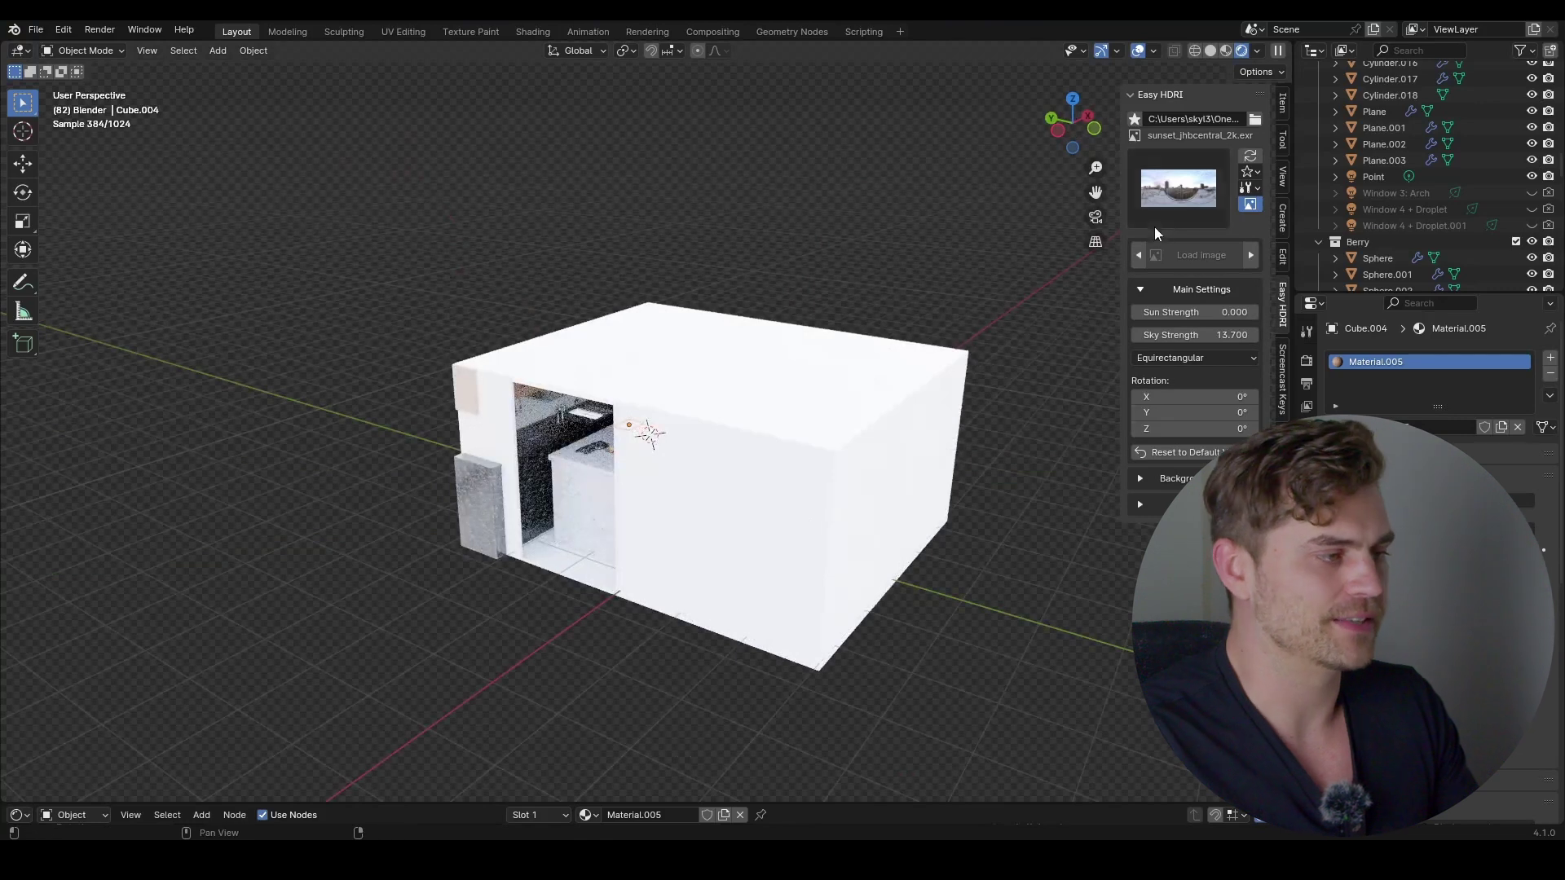
middle_click_drag(860, 423, 766, 387)
scroll(433, 255, "down", 4)
middle_click_drag(416, 321, 236, 318)
key("KP_0")
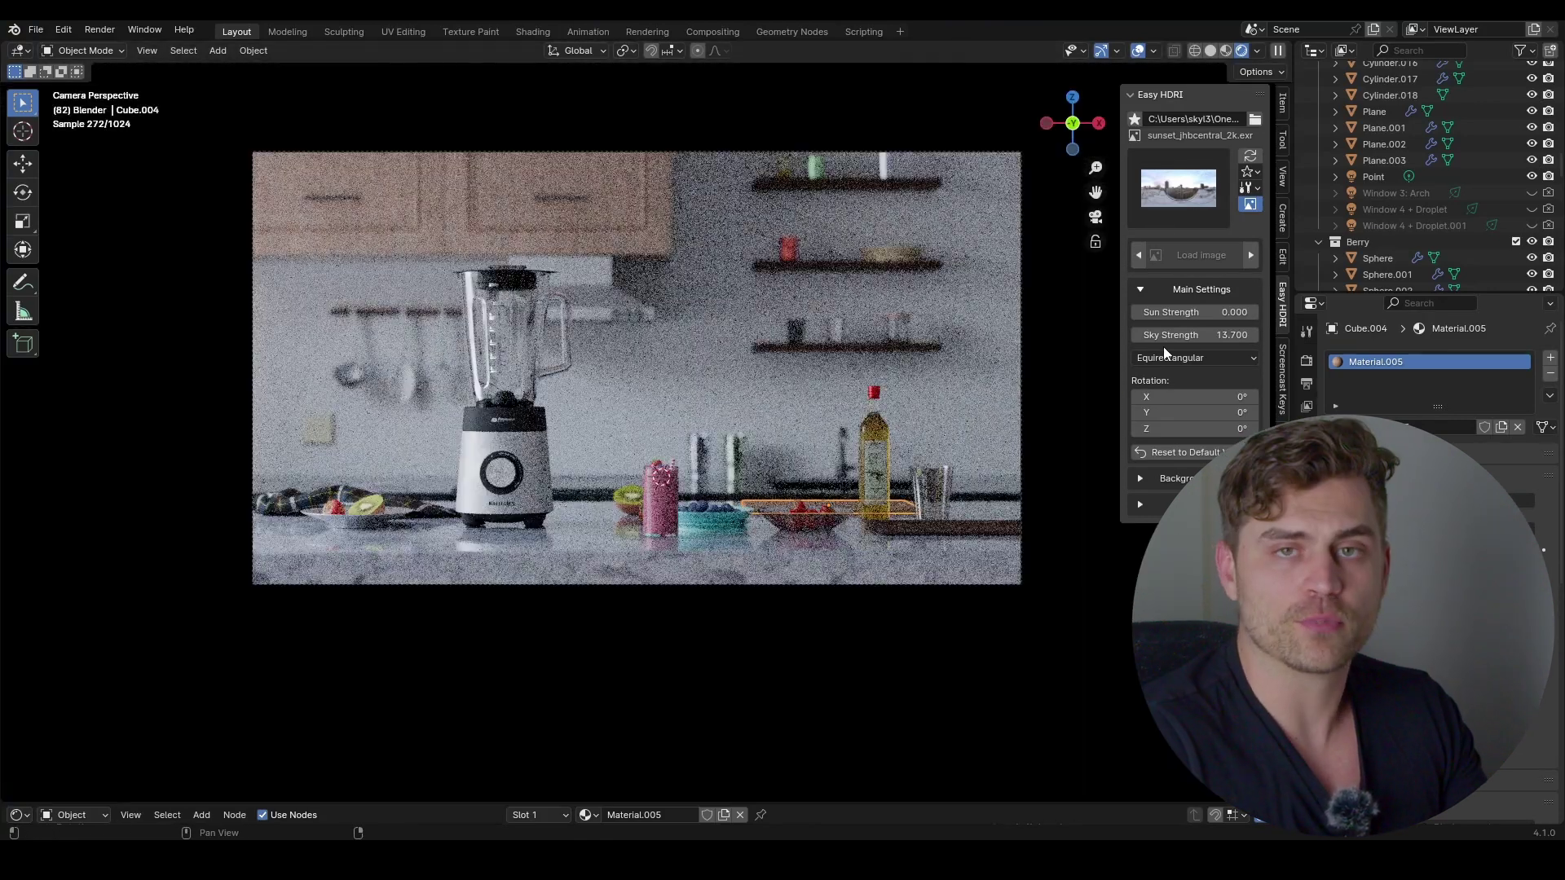
Try an HDRI sky strength of 1 and return it to 13.7.
left_click(1223, 335)
type("1")
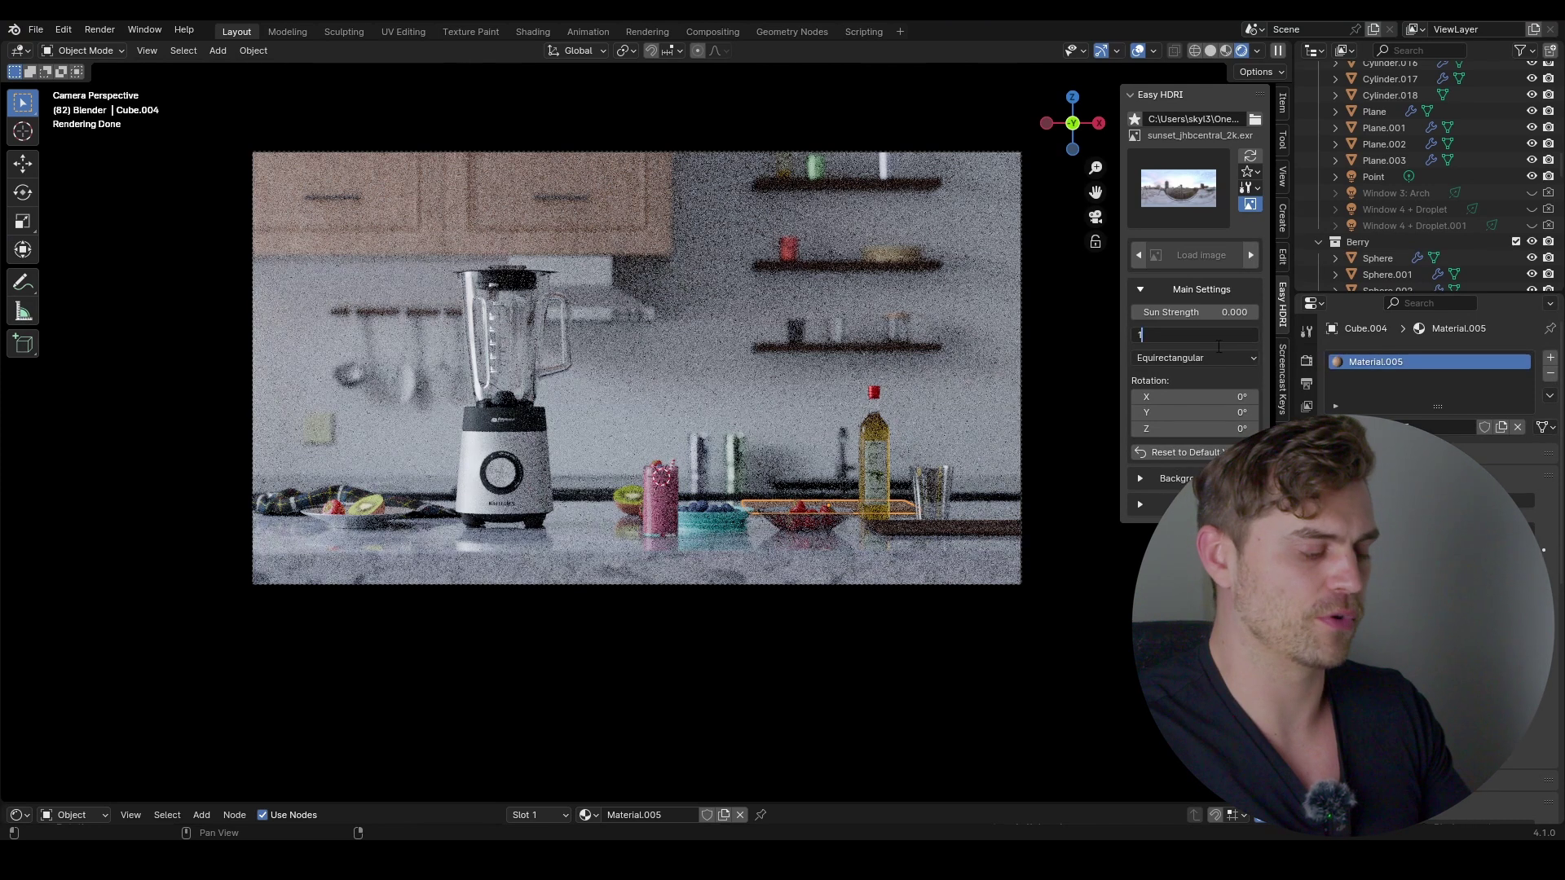
key("Return")
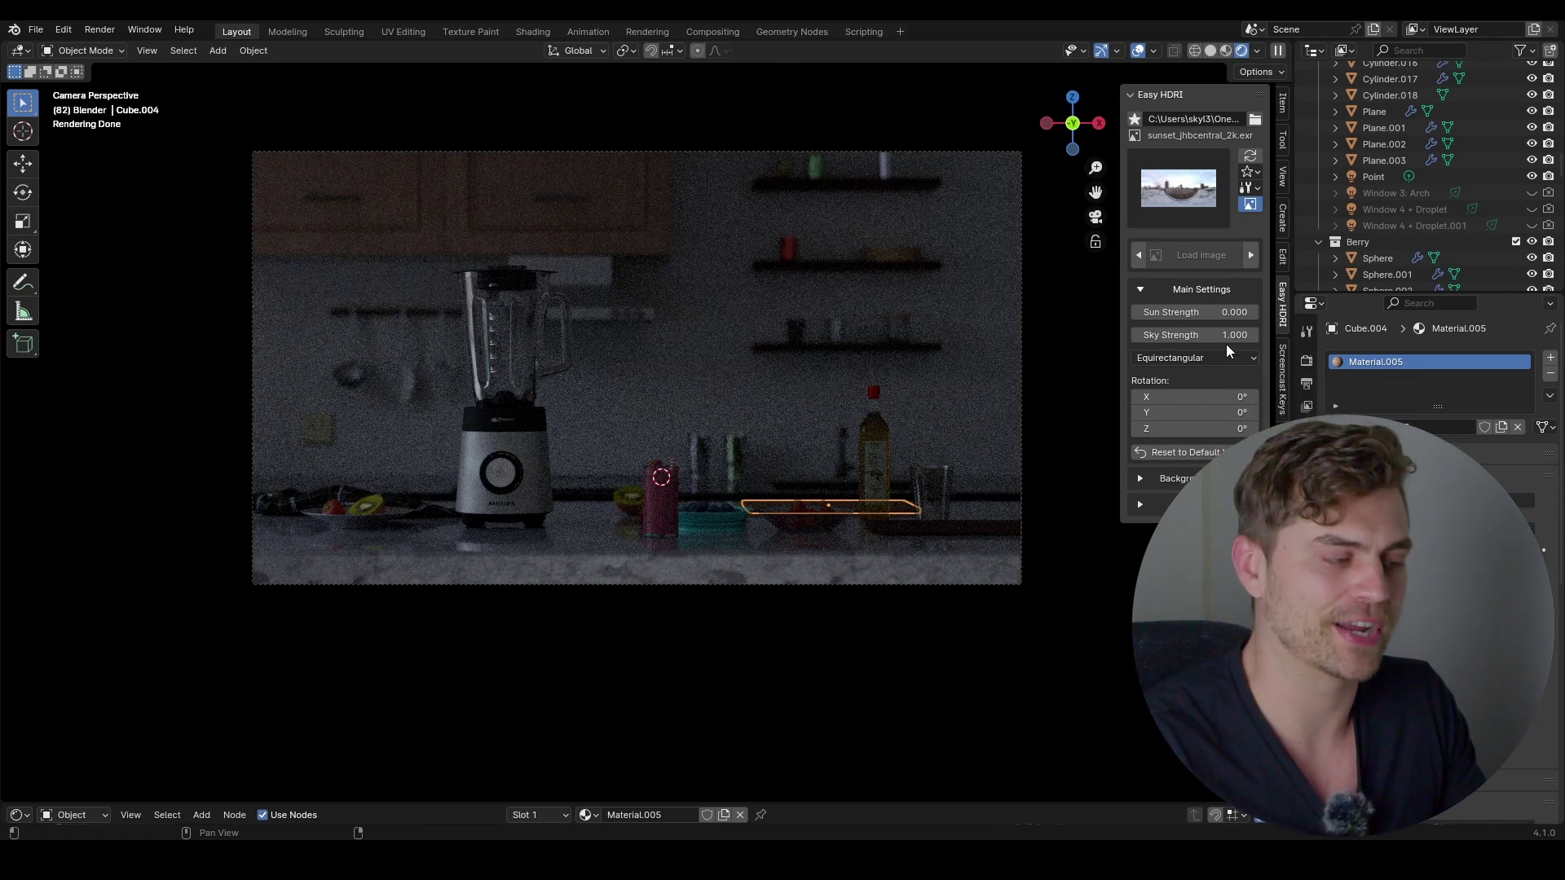
left_click(1229, 336)
type("13.7")
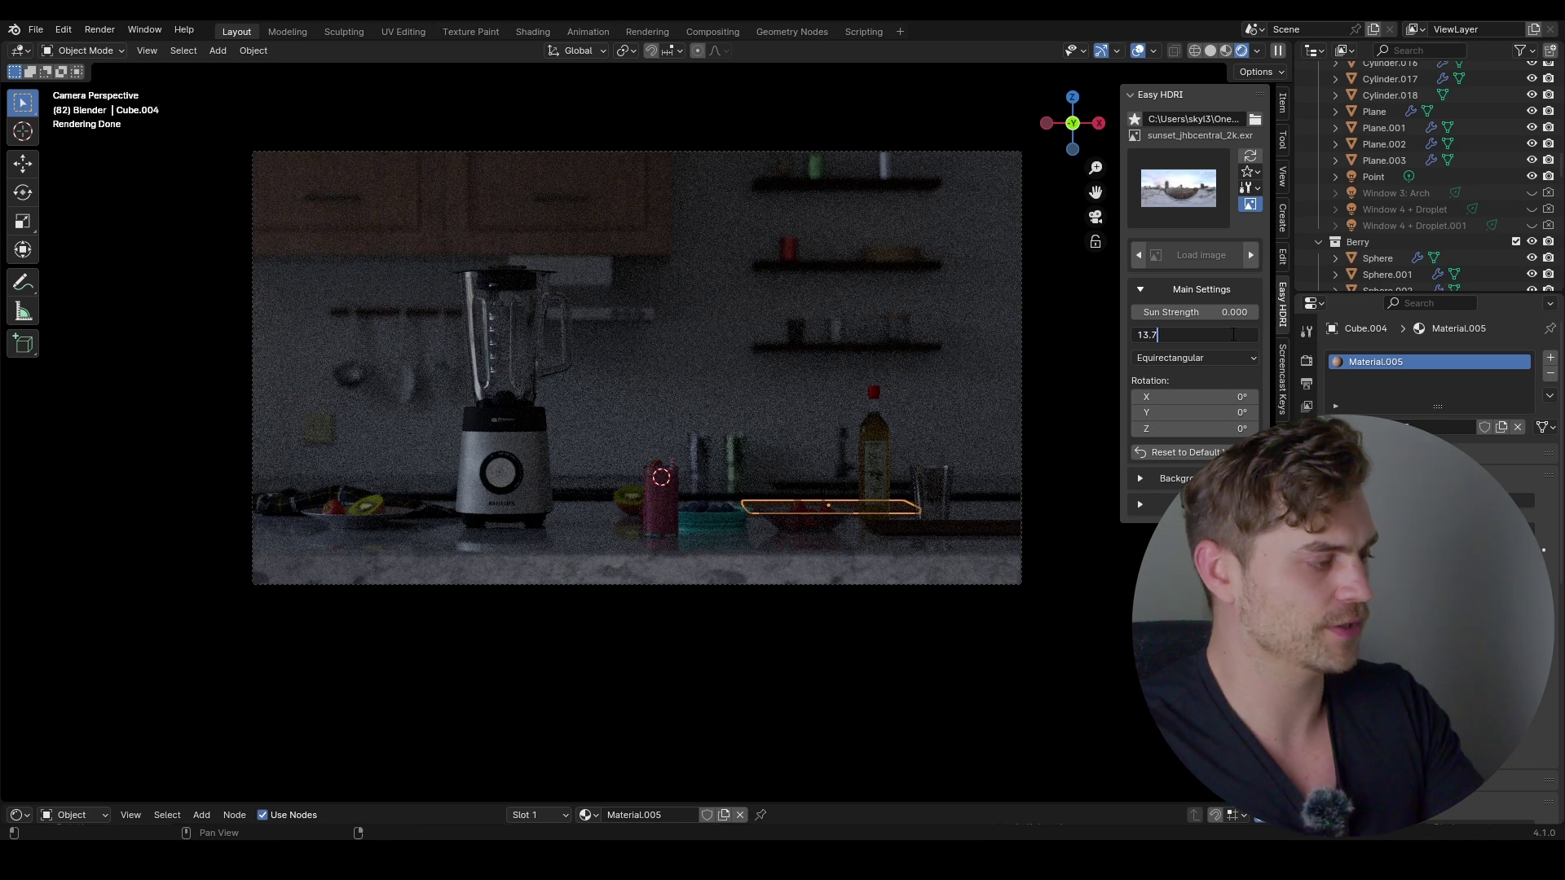
key("Return")
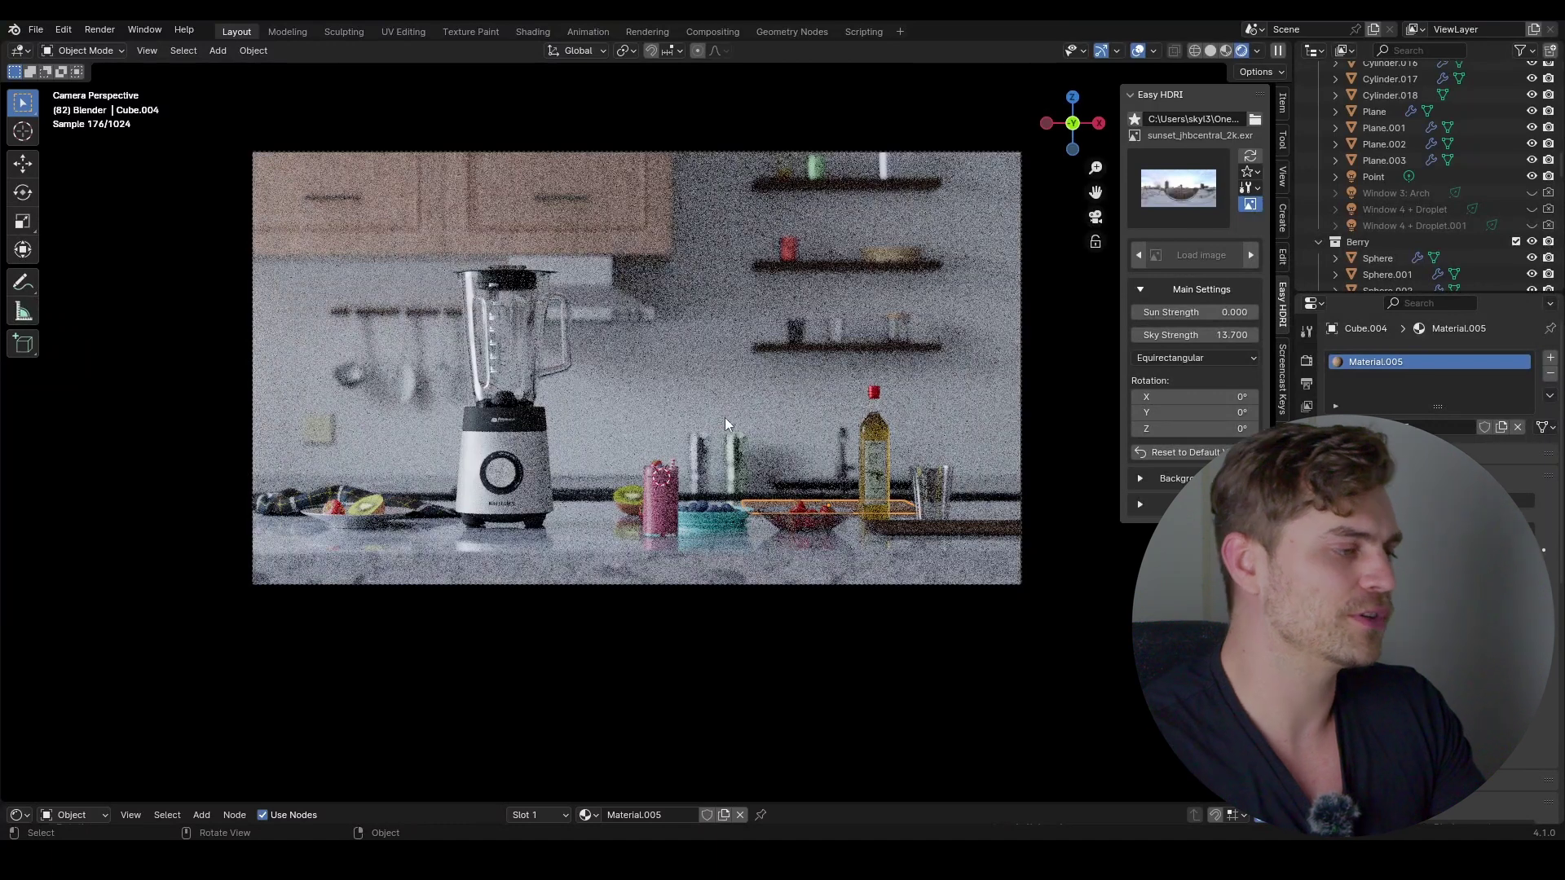
Enlarge the lower editor area and switch it to the Asset Browser.
left_click_drag(1531, 224, 1531, 194)
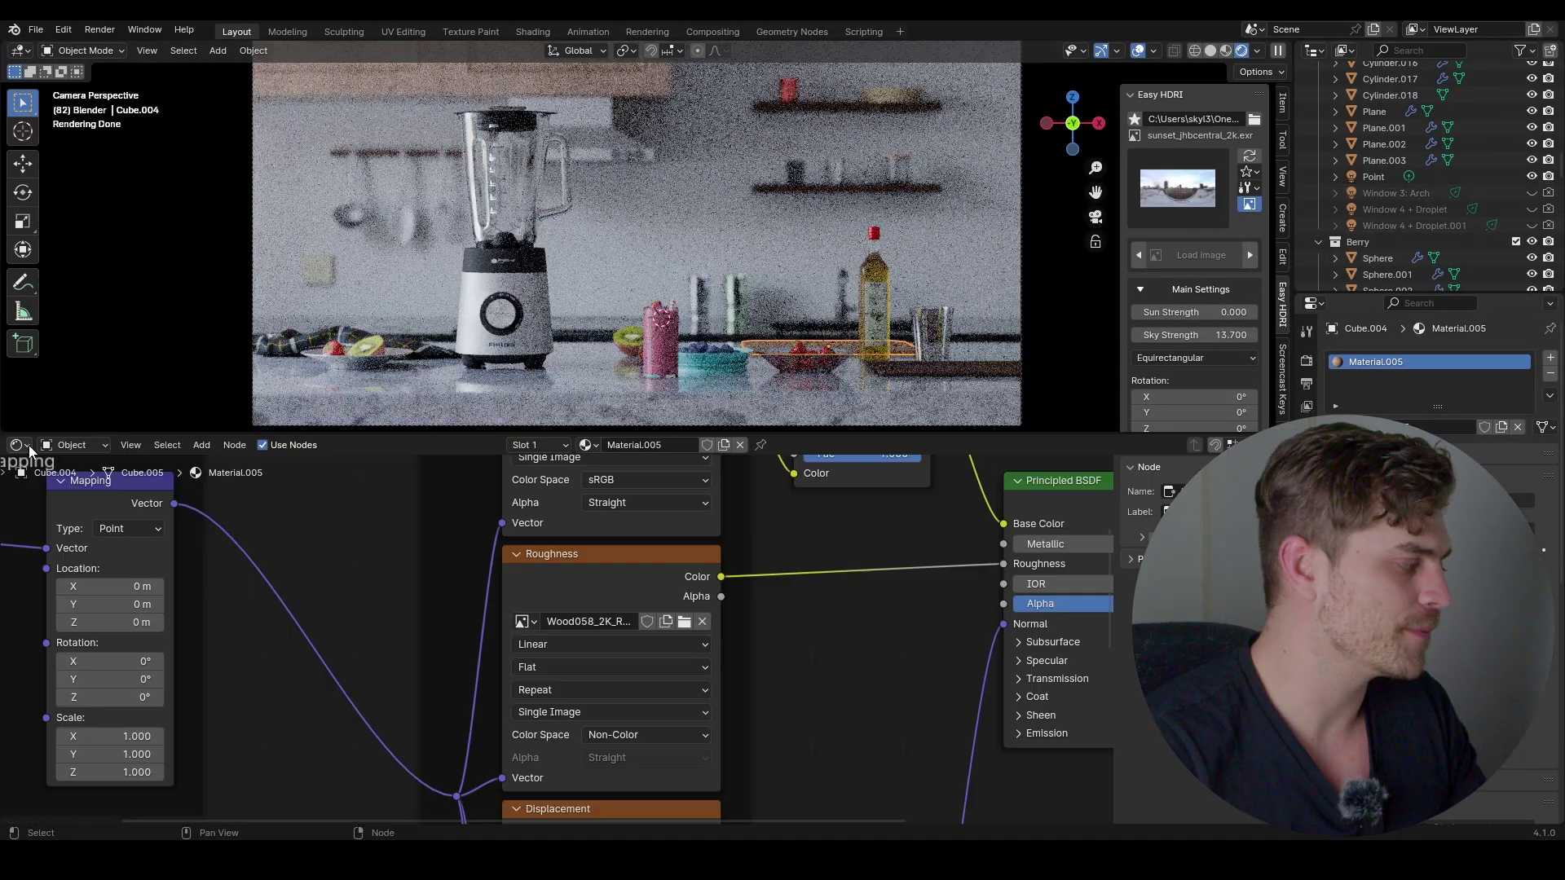
left_click(25, 447)
left_click(25, 447)
left_click(19, 445)
left_click(486, 543)
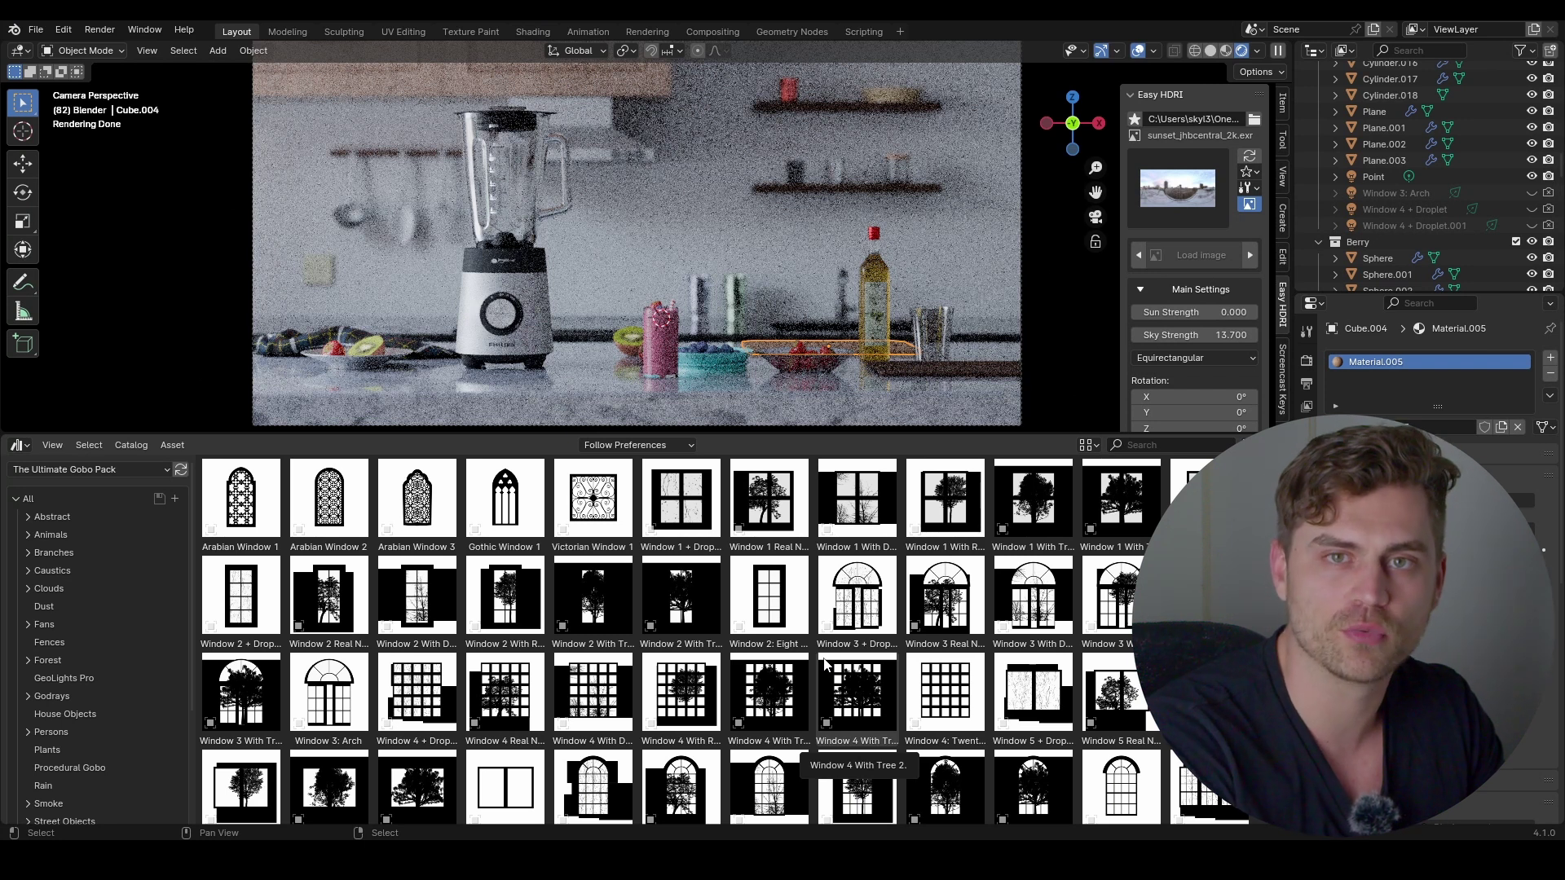
Filter The Ultimate Gobo Pack to the Only Windows catalog under Windows Still.
scroll(98, 526, "down", 5)
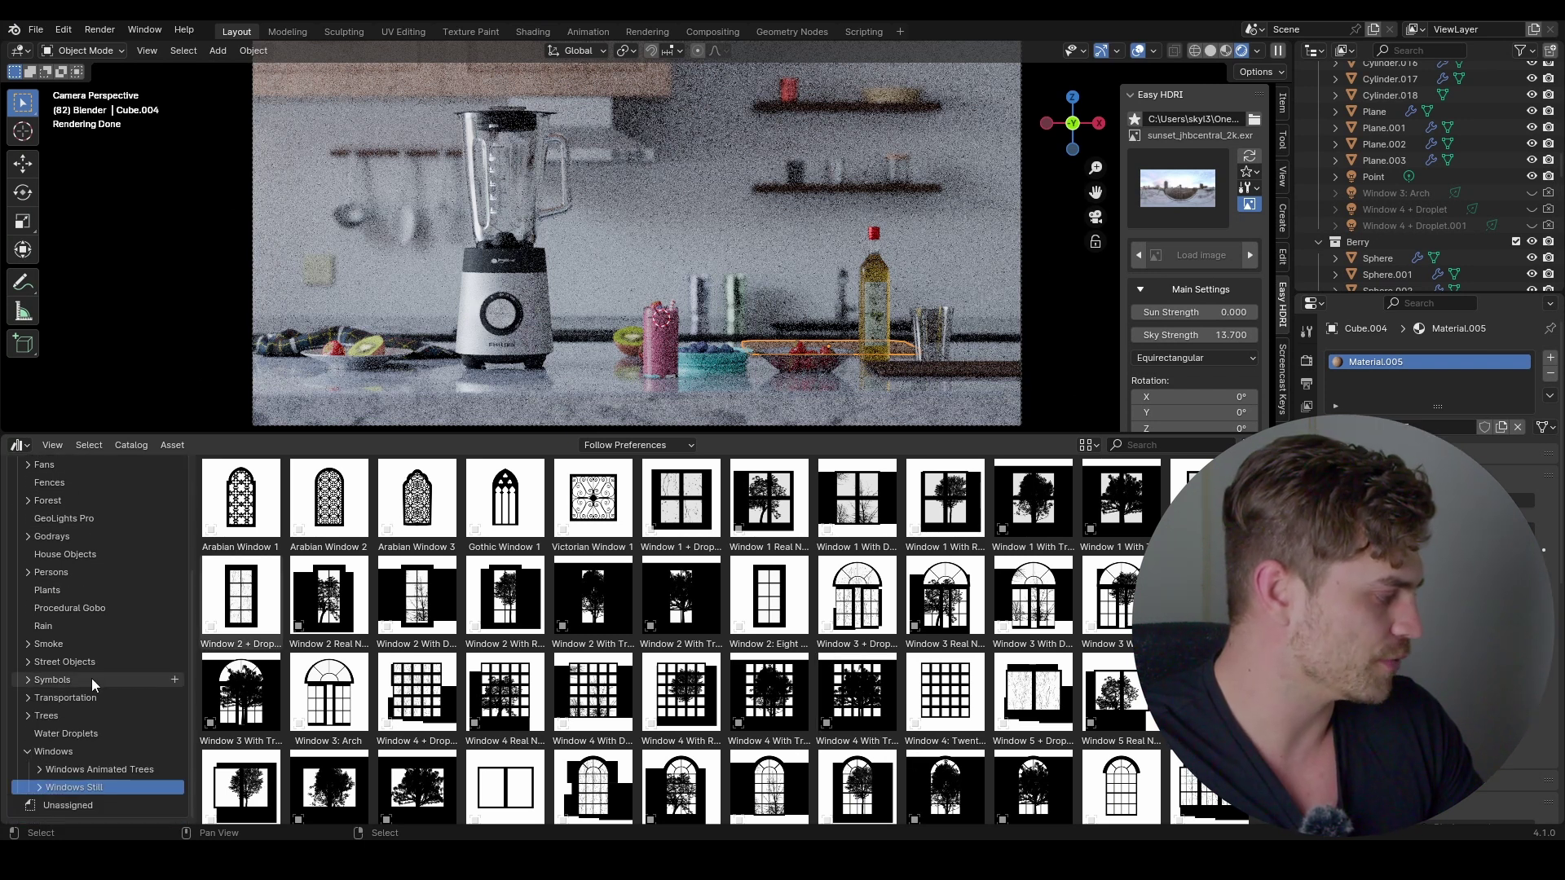
left_click(77, 748)
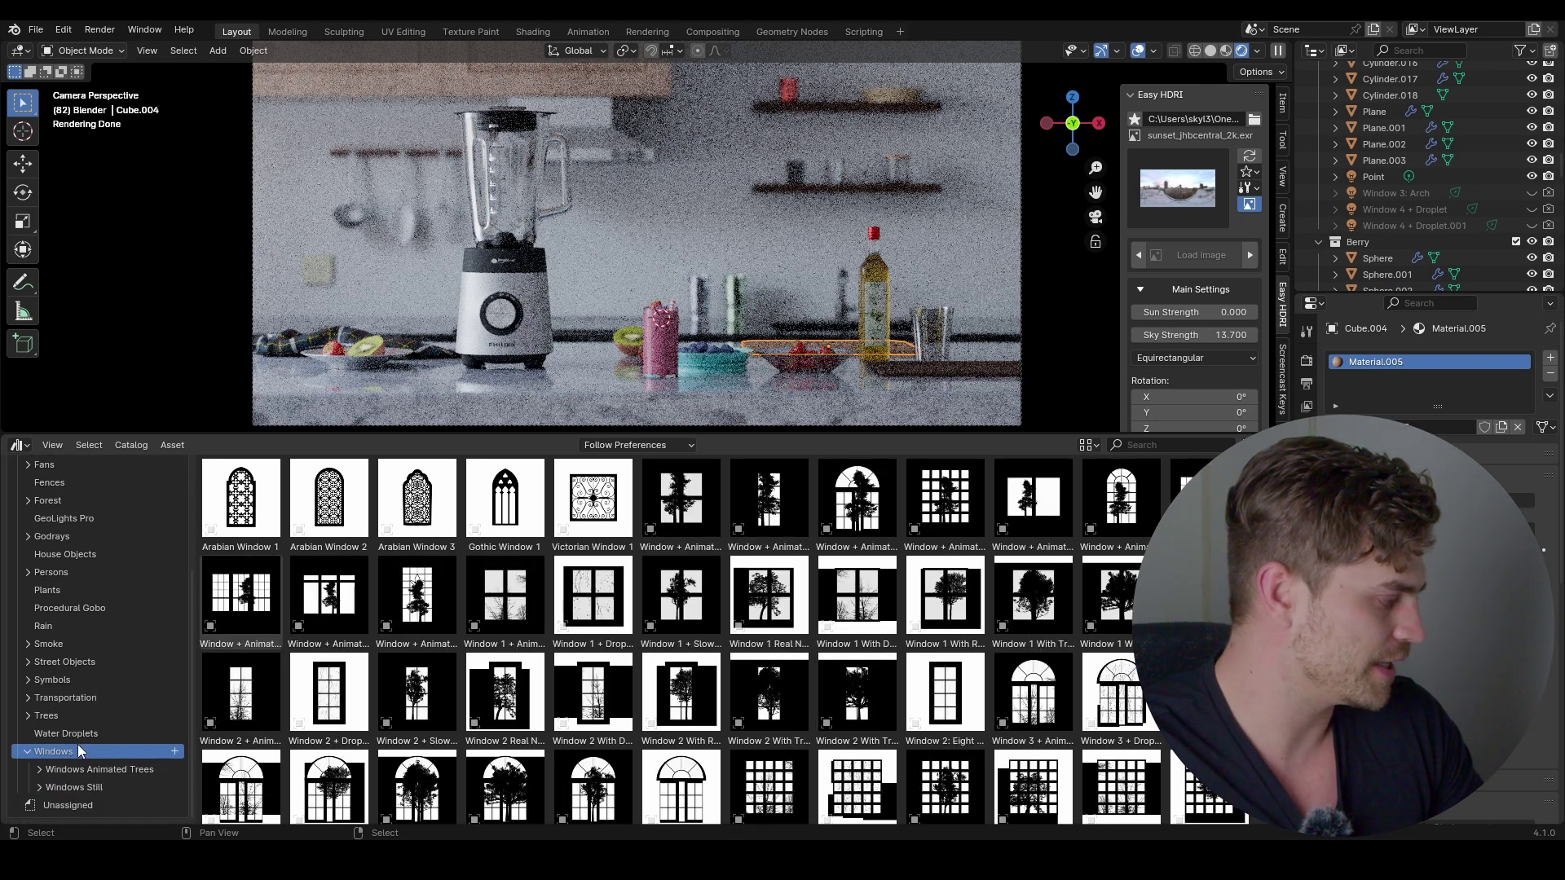
left_click(81, 787)
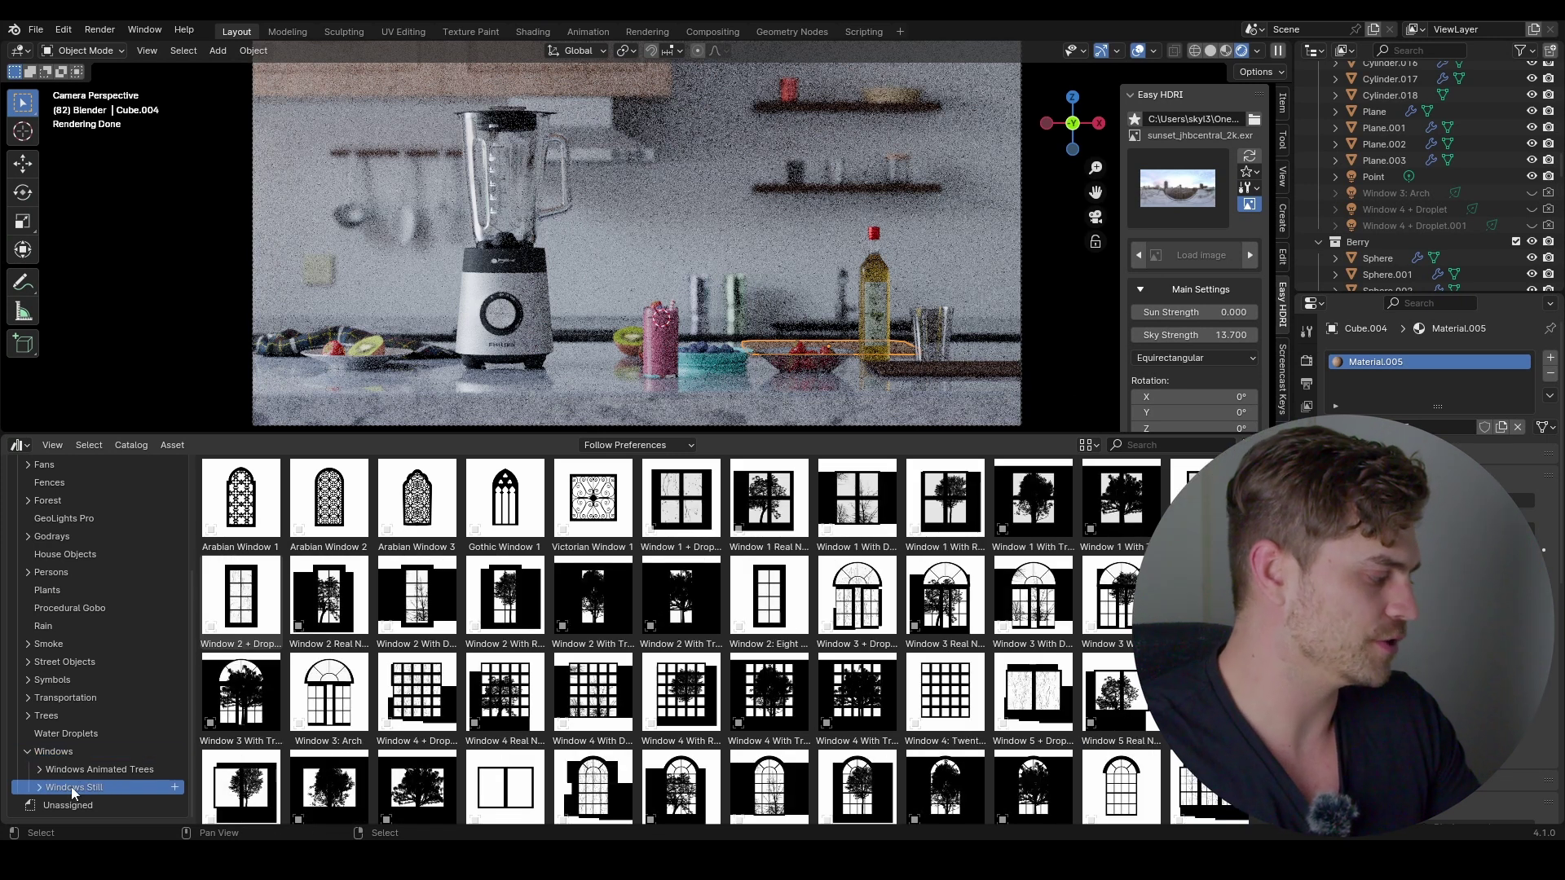
scroll(62, 749, "down", 4)
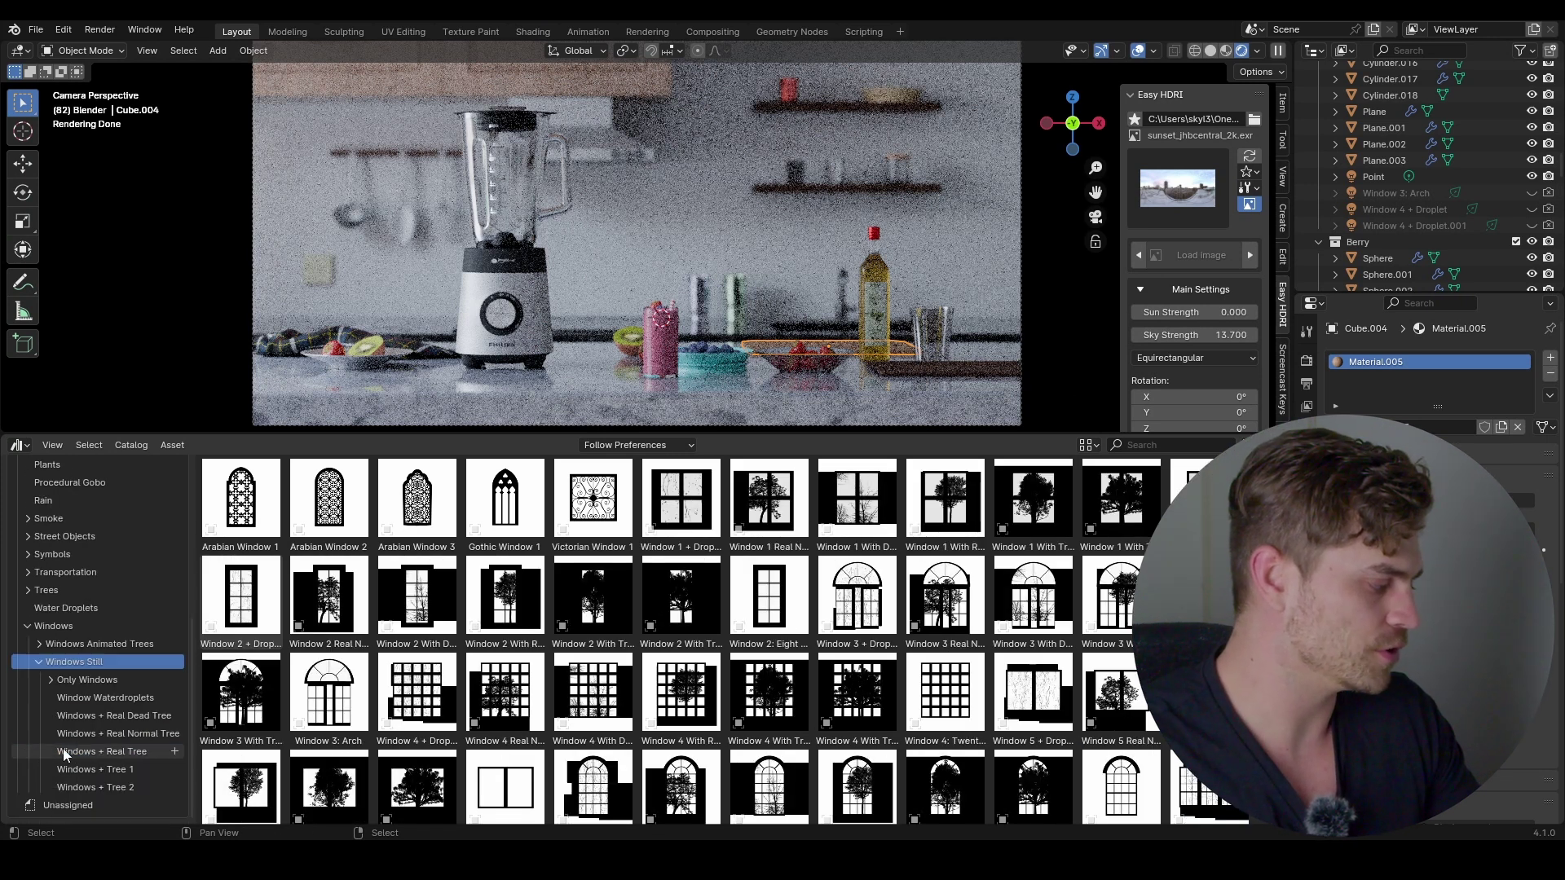
left_click(99, 680)
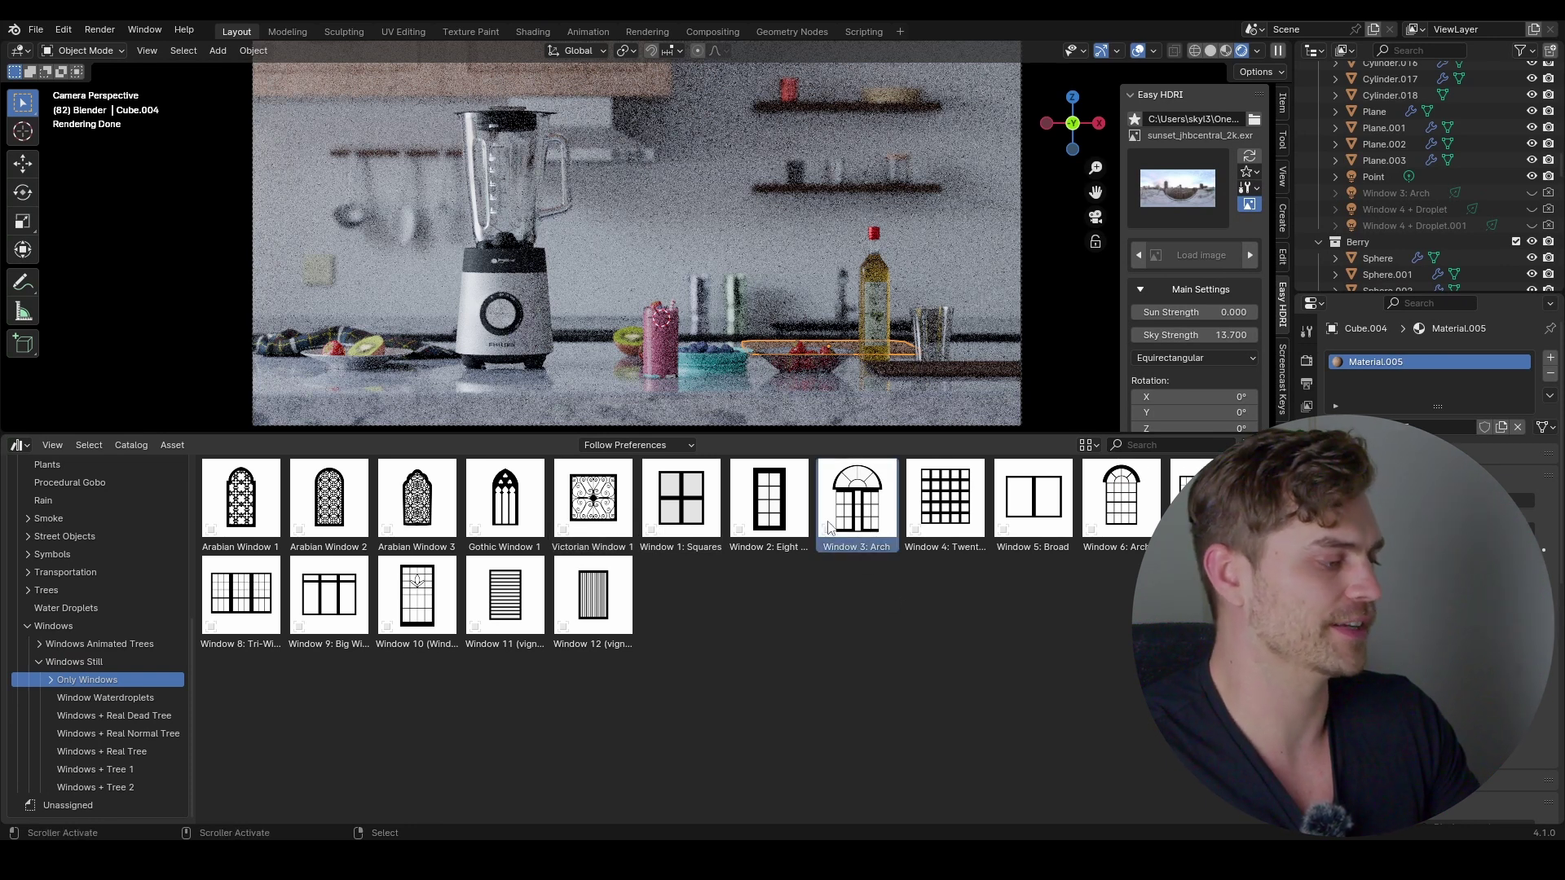
Add the Window 3: Arch gobo light to the kitchen scene and lower it about 0.41 m.
left_click_drag(864, 542, 656, 367)
key("g")
left_click(619, 426)
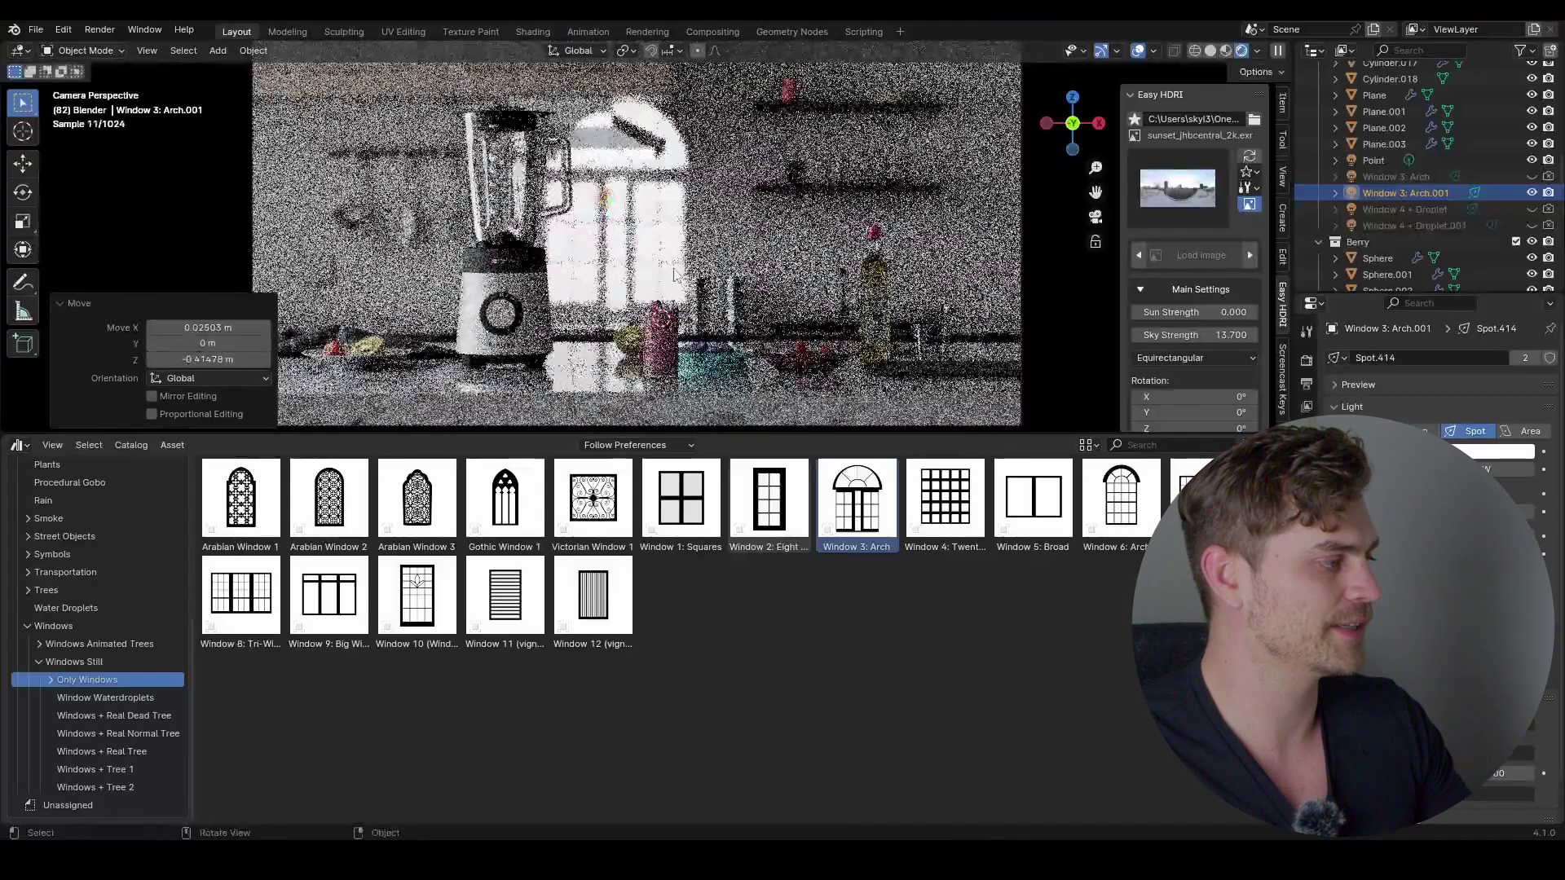
Move the arch gobo light about 1.1 m along negative X and rotate it about -21.3° around Z.
key("g")
key("x")
key("Return")
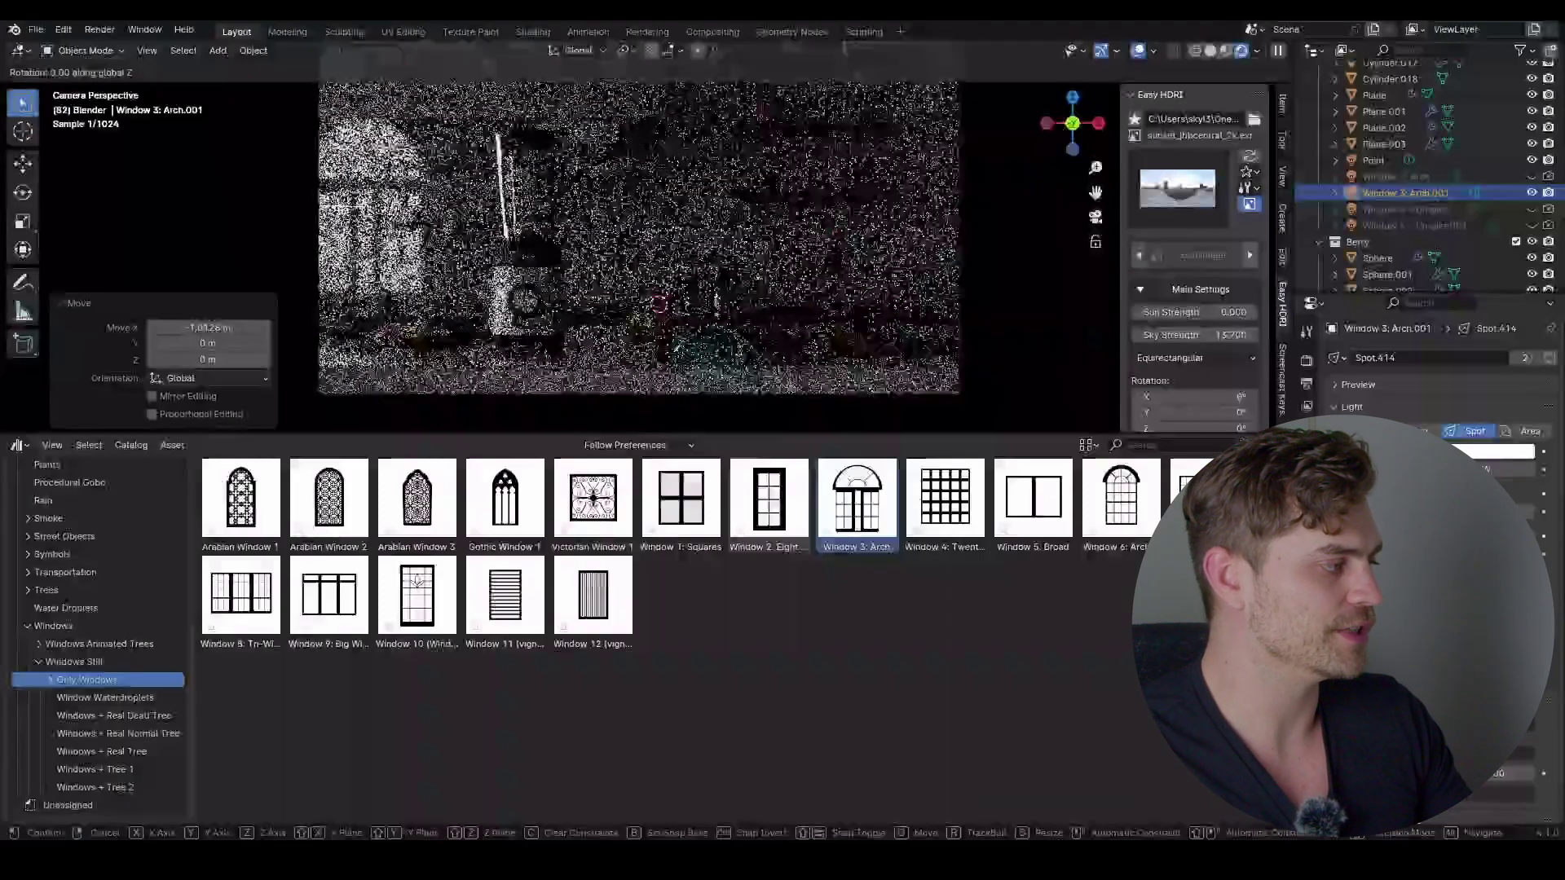
key("r")
key("z")
key("Return")
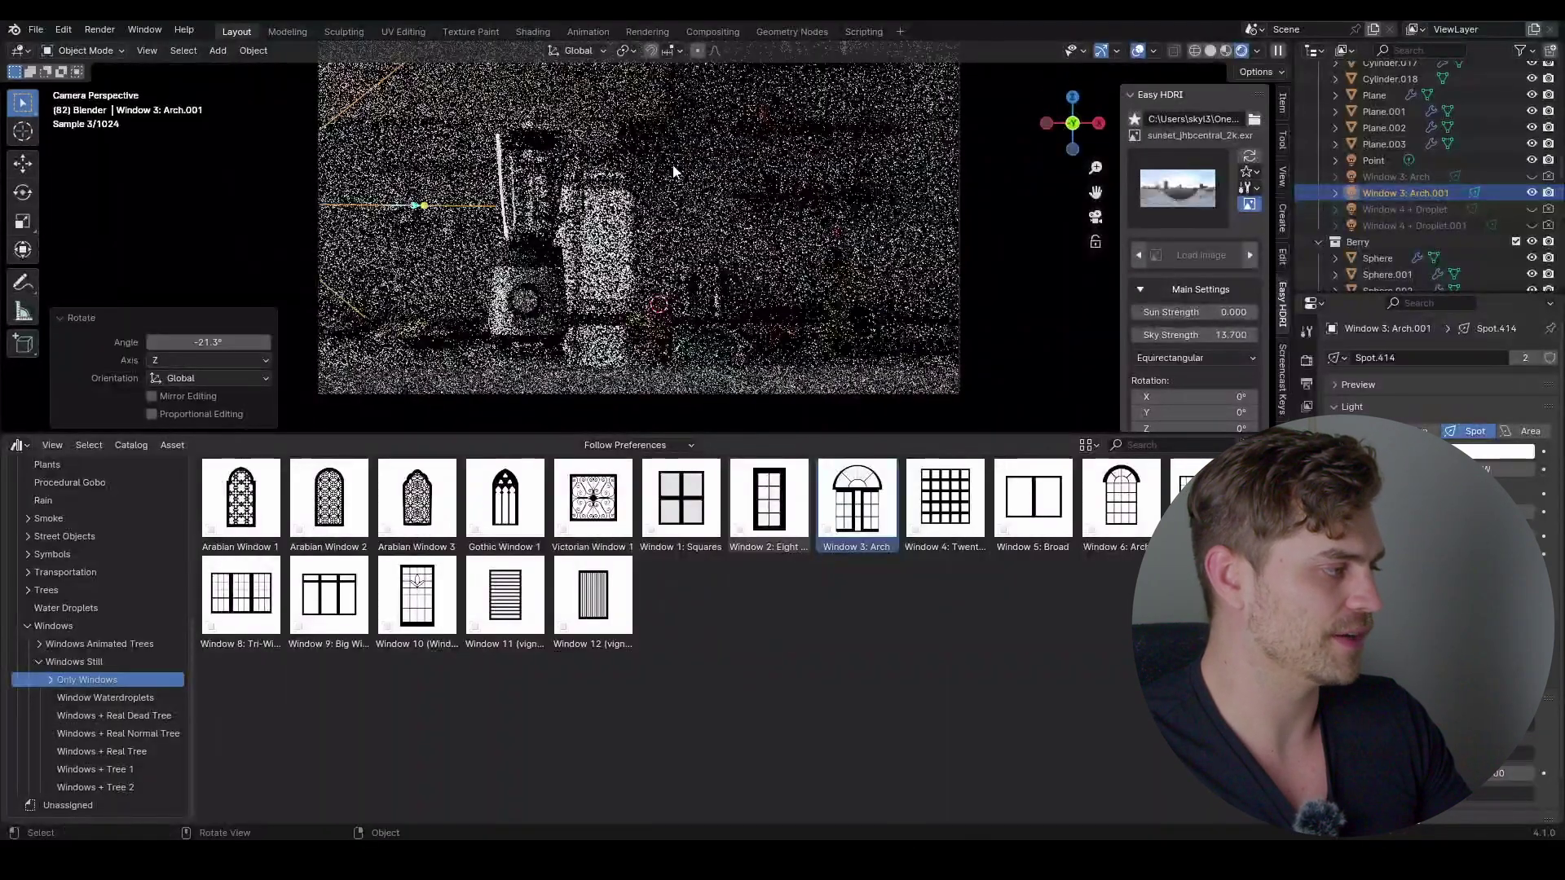
Move the arch gobo light about 1.45 m along its local Z axis, and fine-tune its global X position and Z rotation.
key("g")
key("y")
key("y")
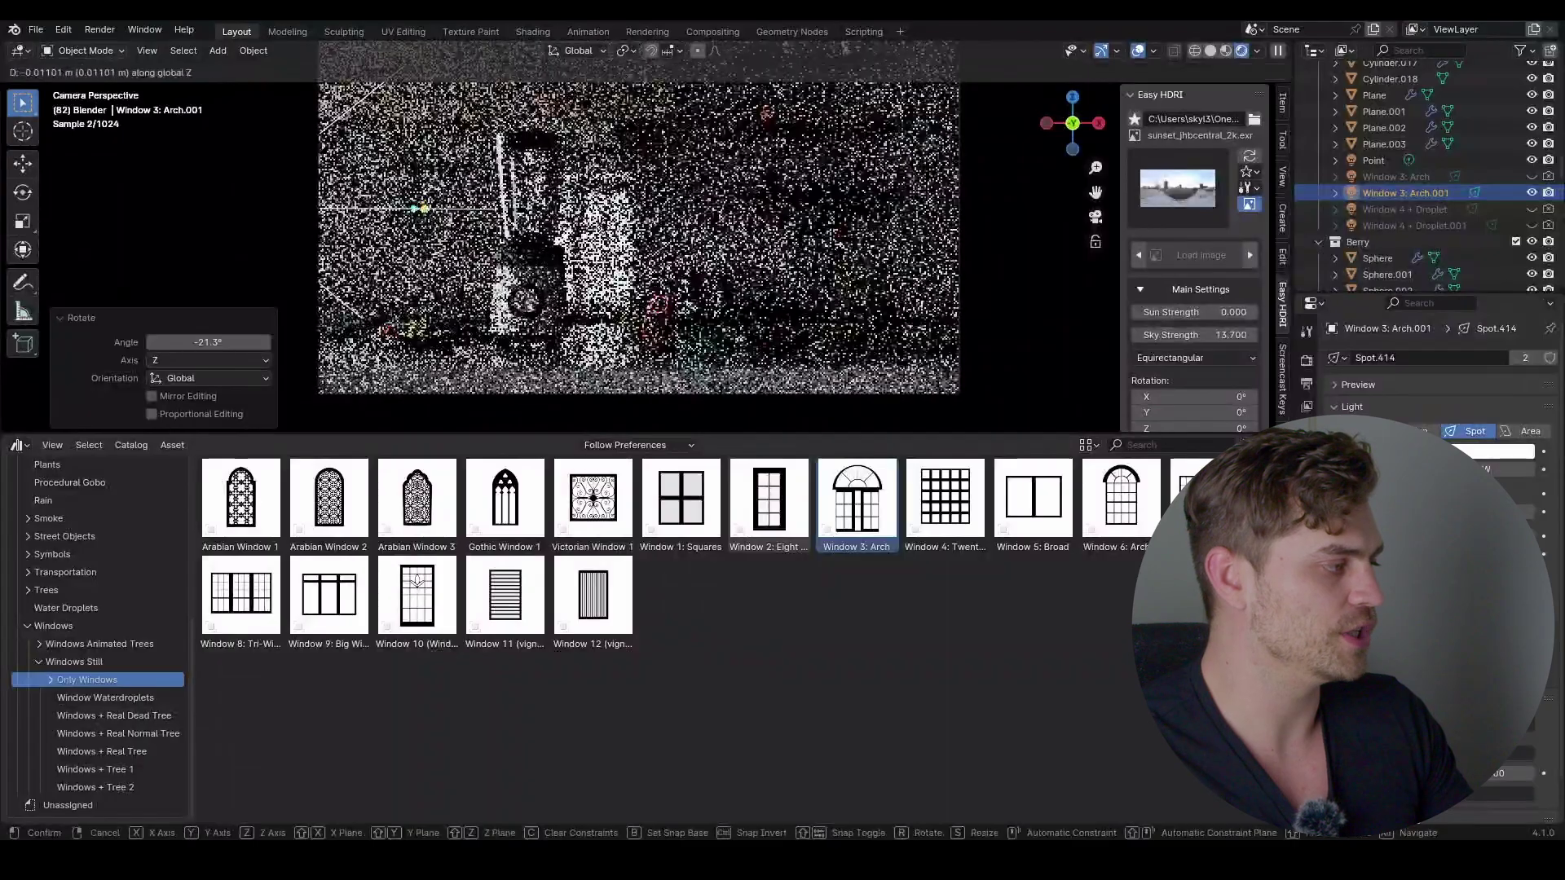
key("Return")
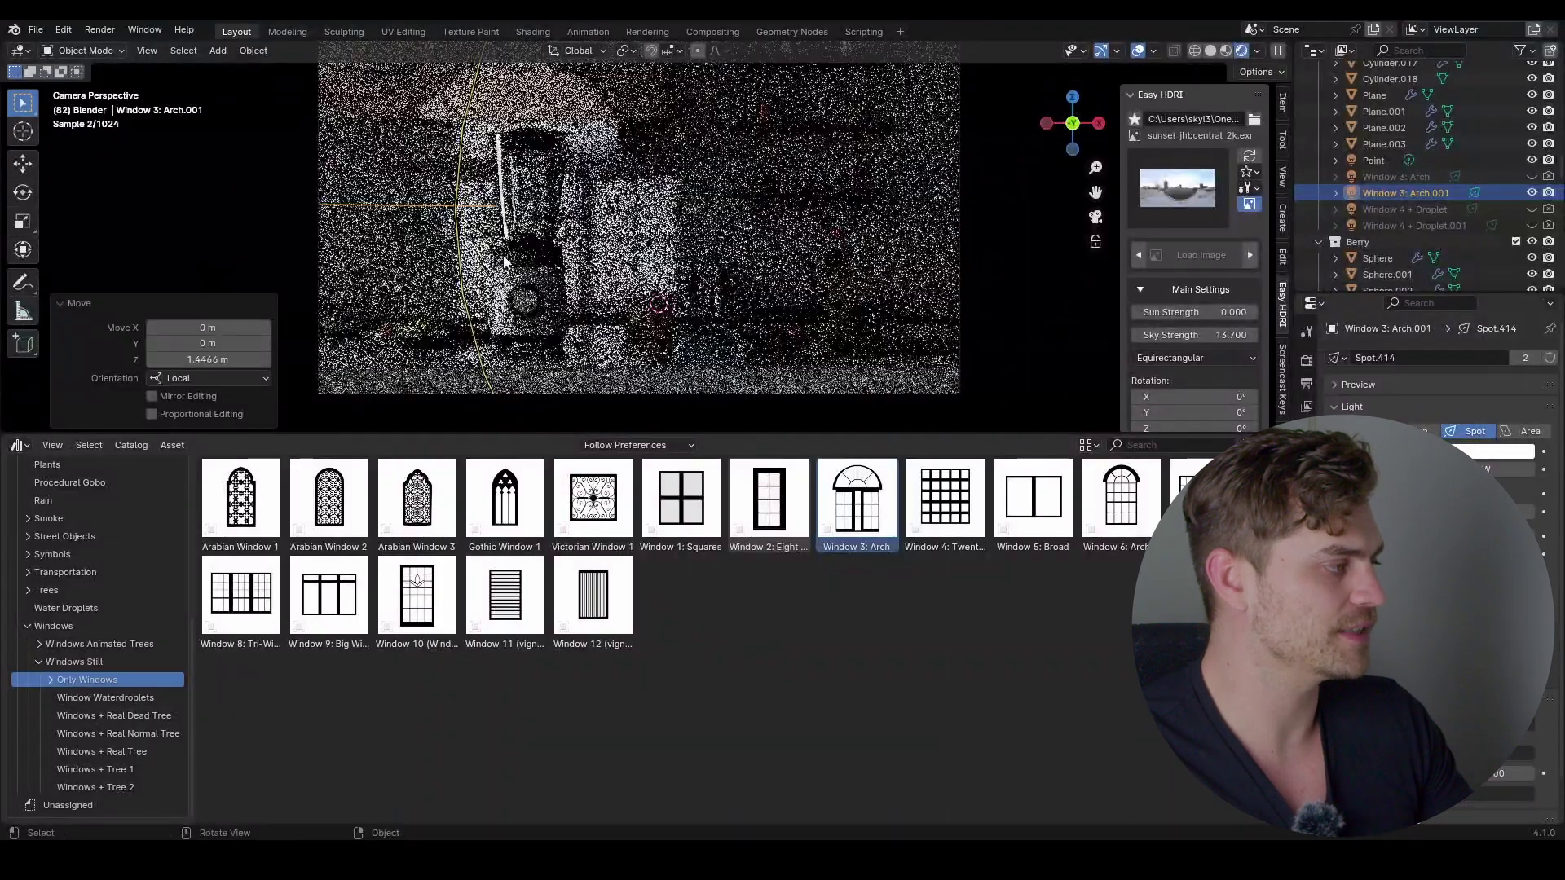
key("g")
key("x")
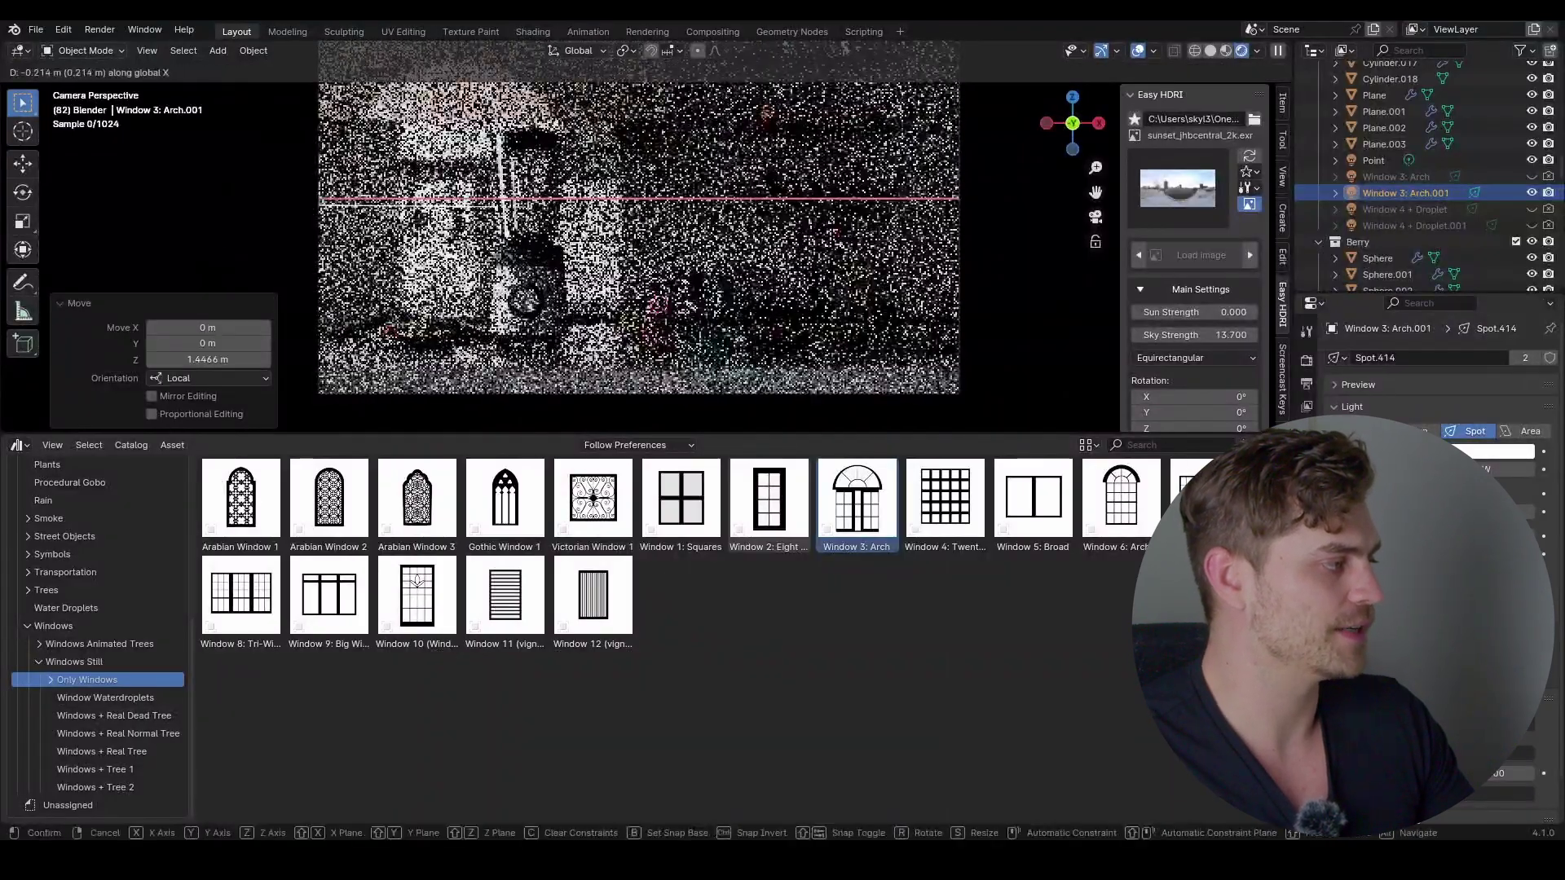
key("Return")
key("r")
key("z")
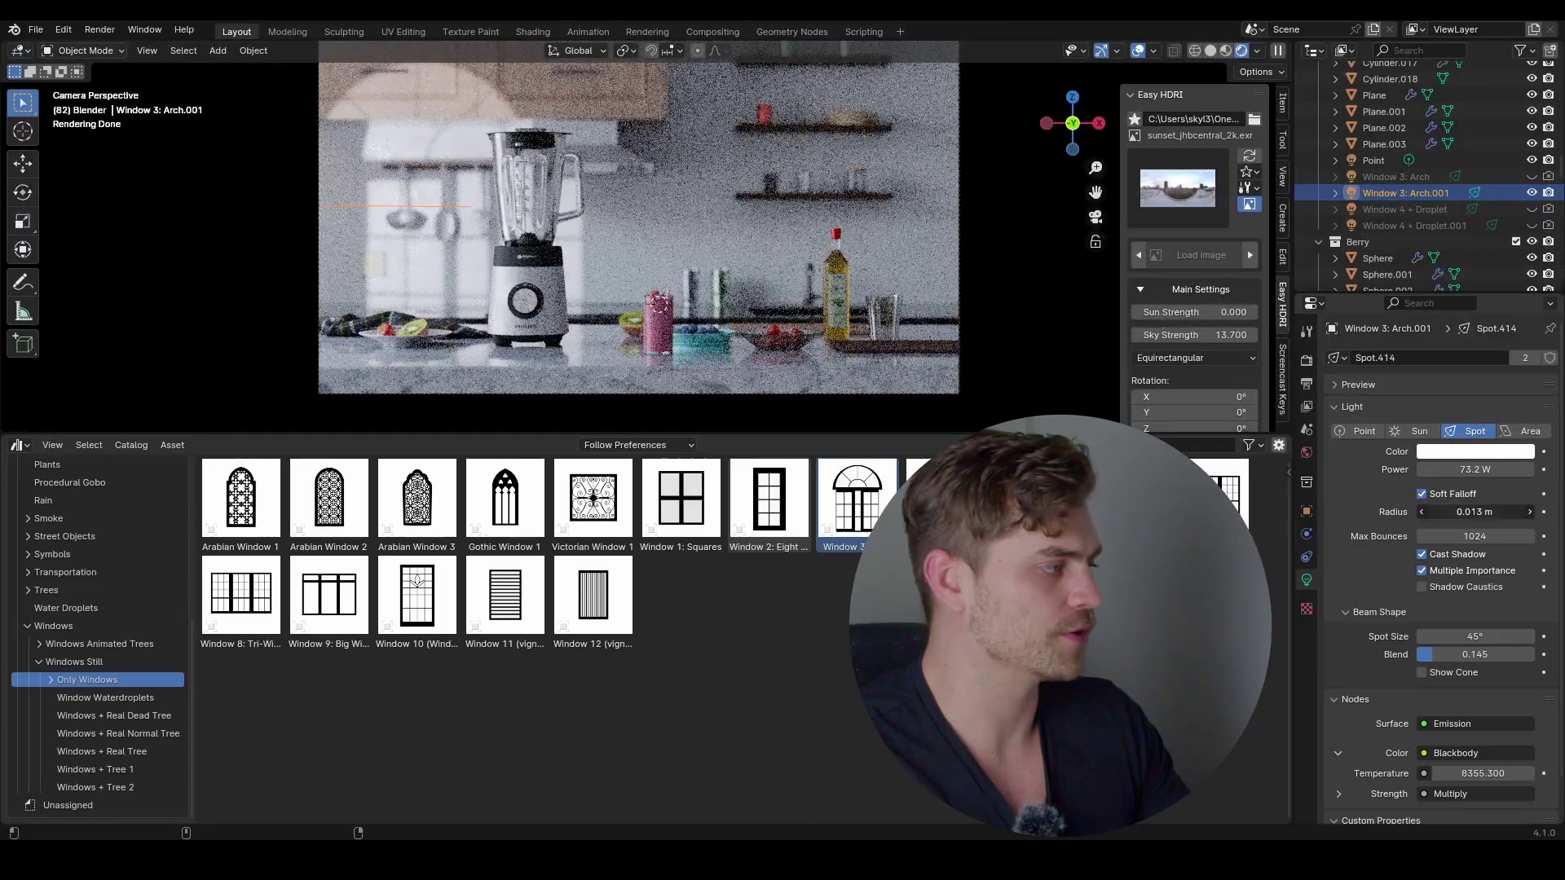
Set the arch light's radius to 0.013 m and its color node to Blackbody with a temperature of 8355.3.
mouse_move(1473, 512)
left_mouse_down()
mouse_move(1496, 511)
mouse_move(1422, 512)
mouse_move(1470, 506)
left_mouse_up()
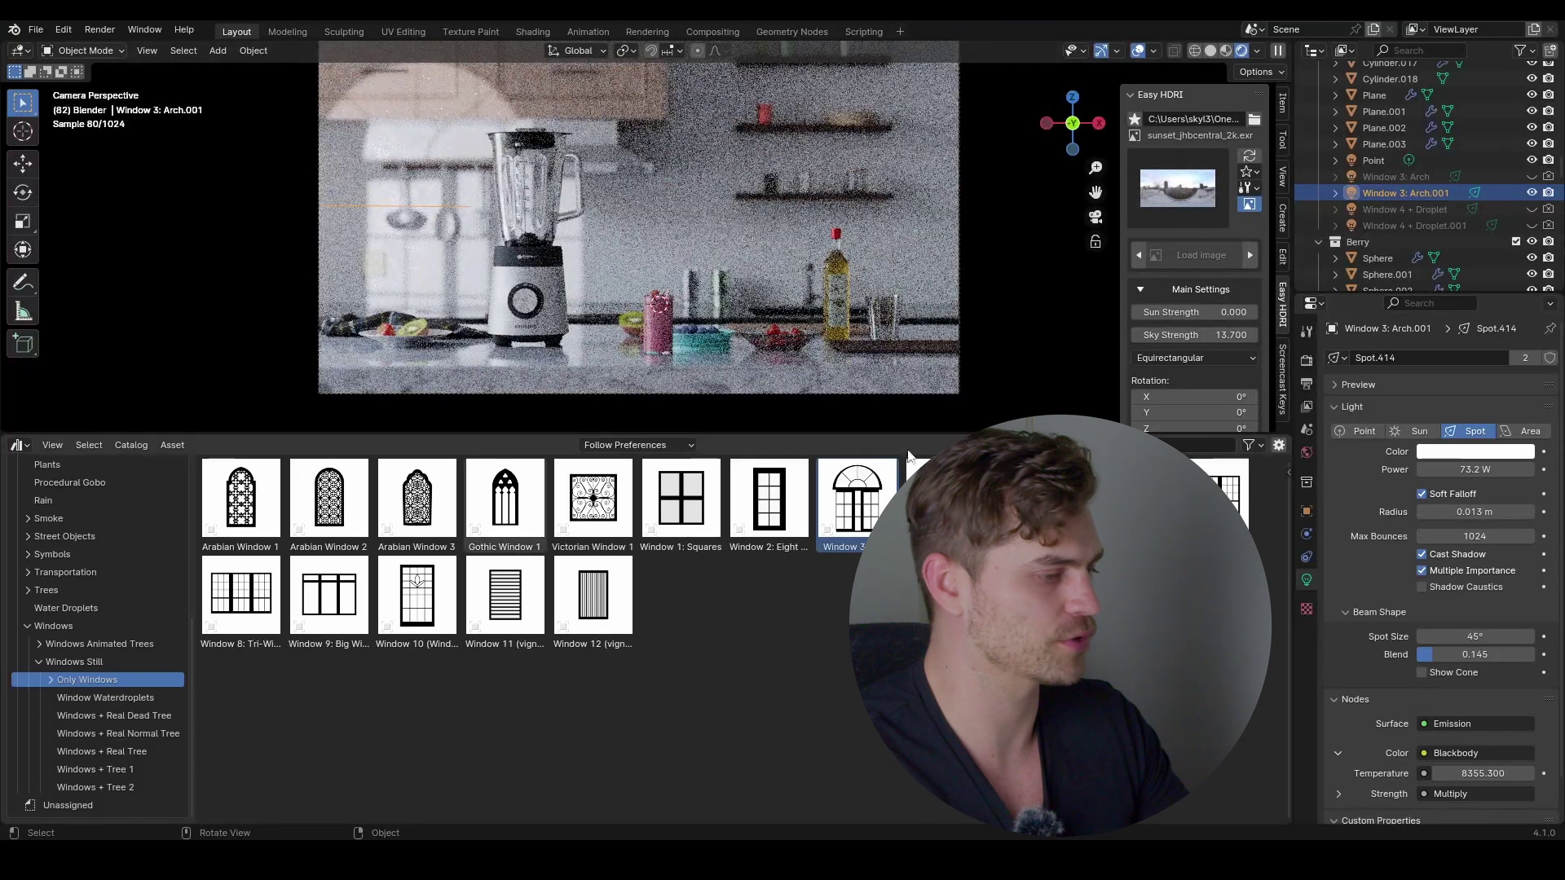
scroll(1410, 660, "down", 1)
left_click(1424, 709)
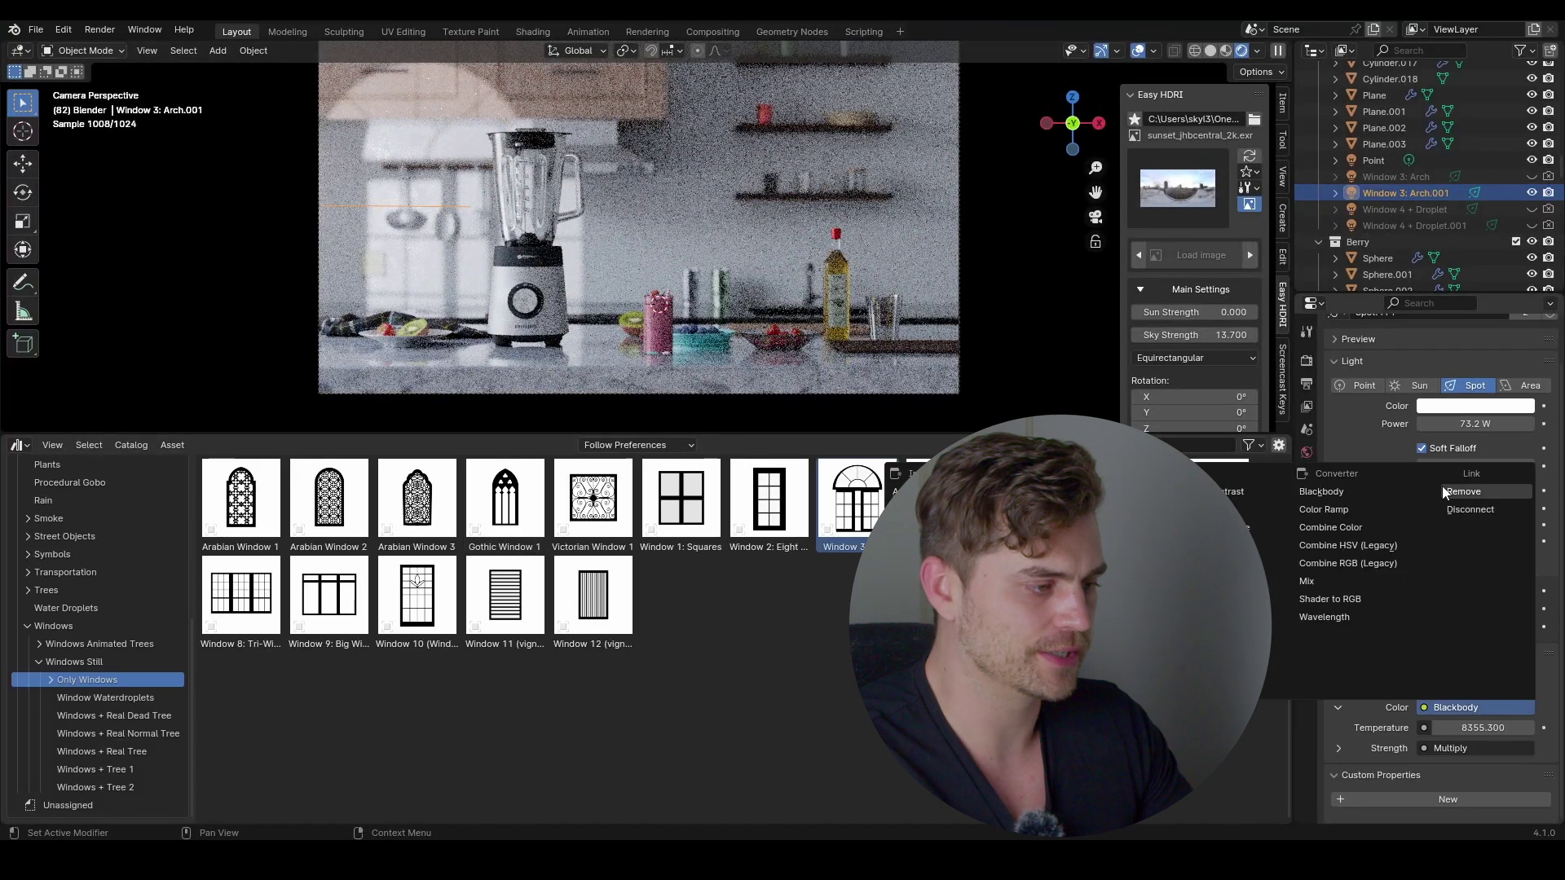
left_click(1381, 494)
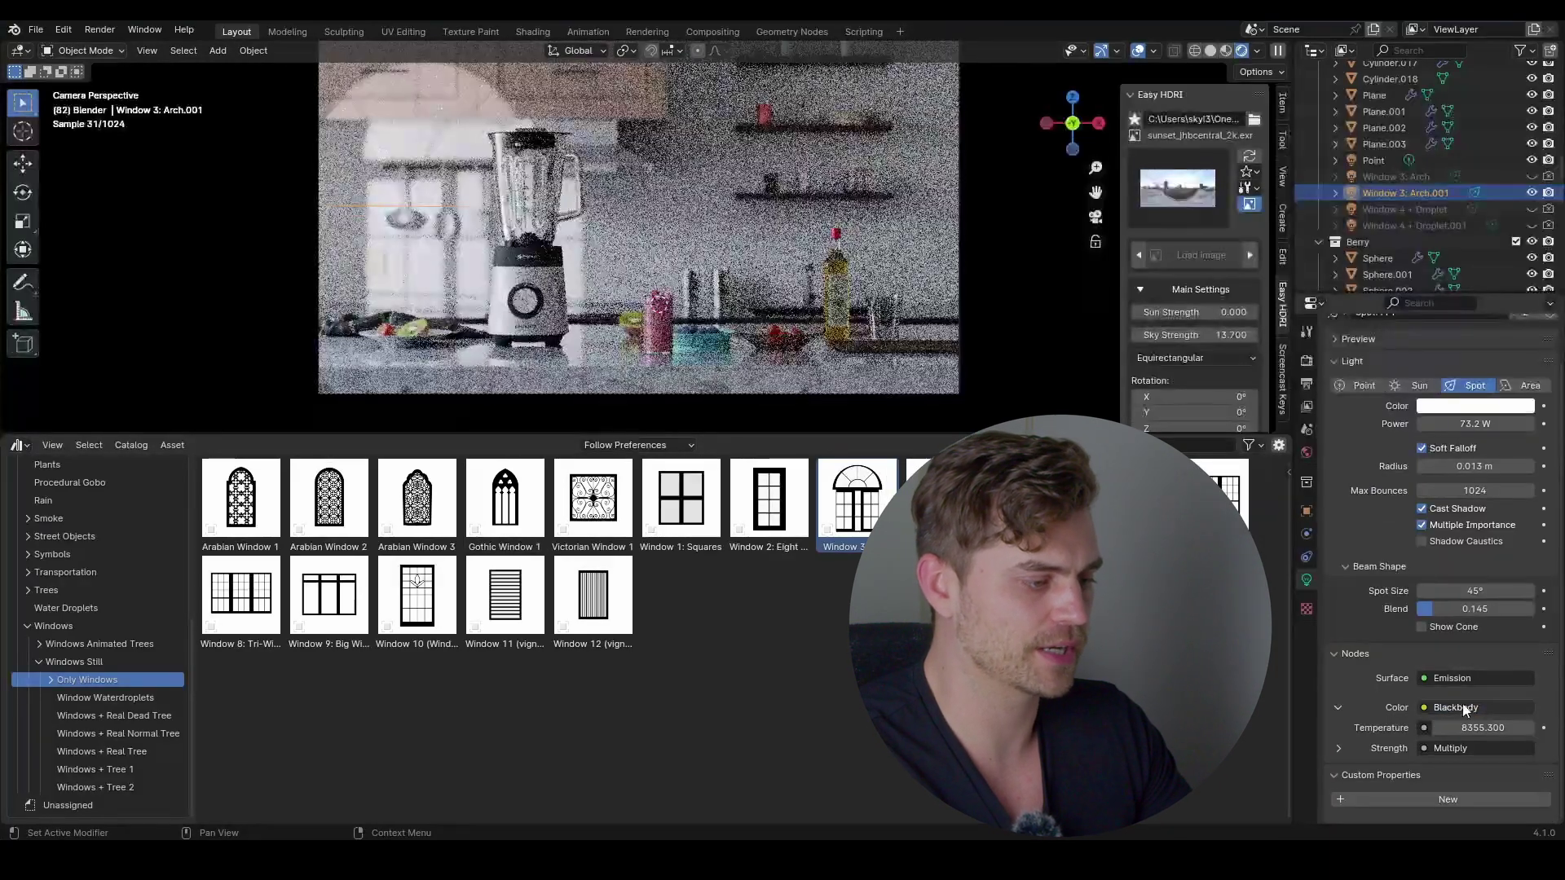
left_click(1480, 734)
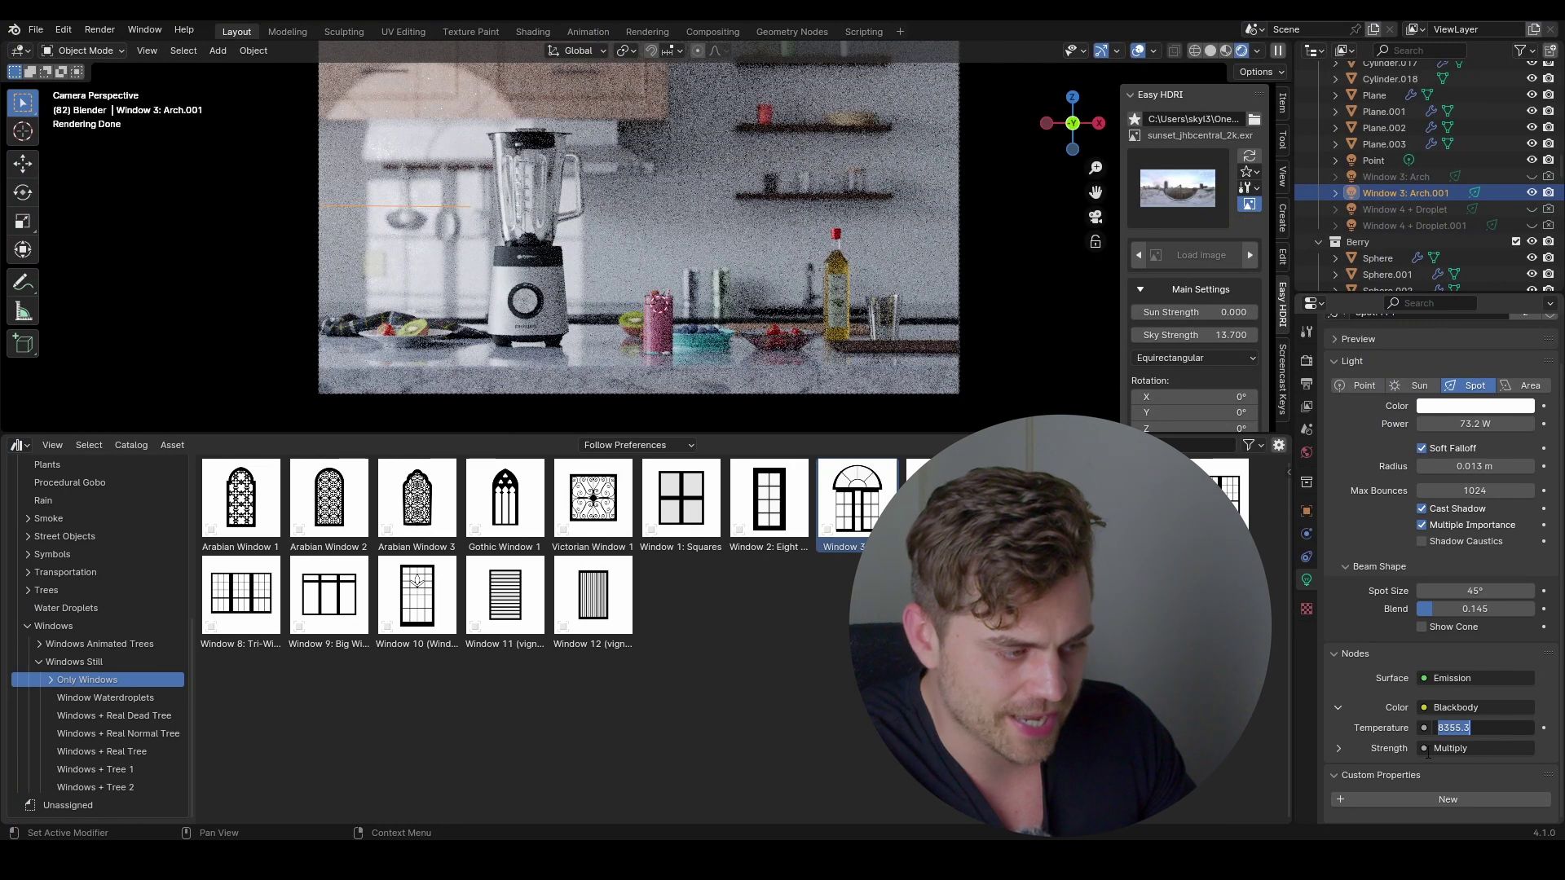
key("Return")
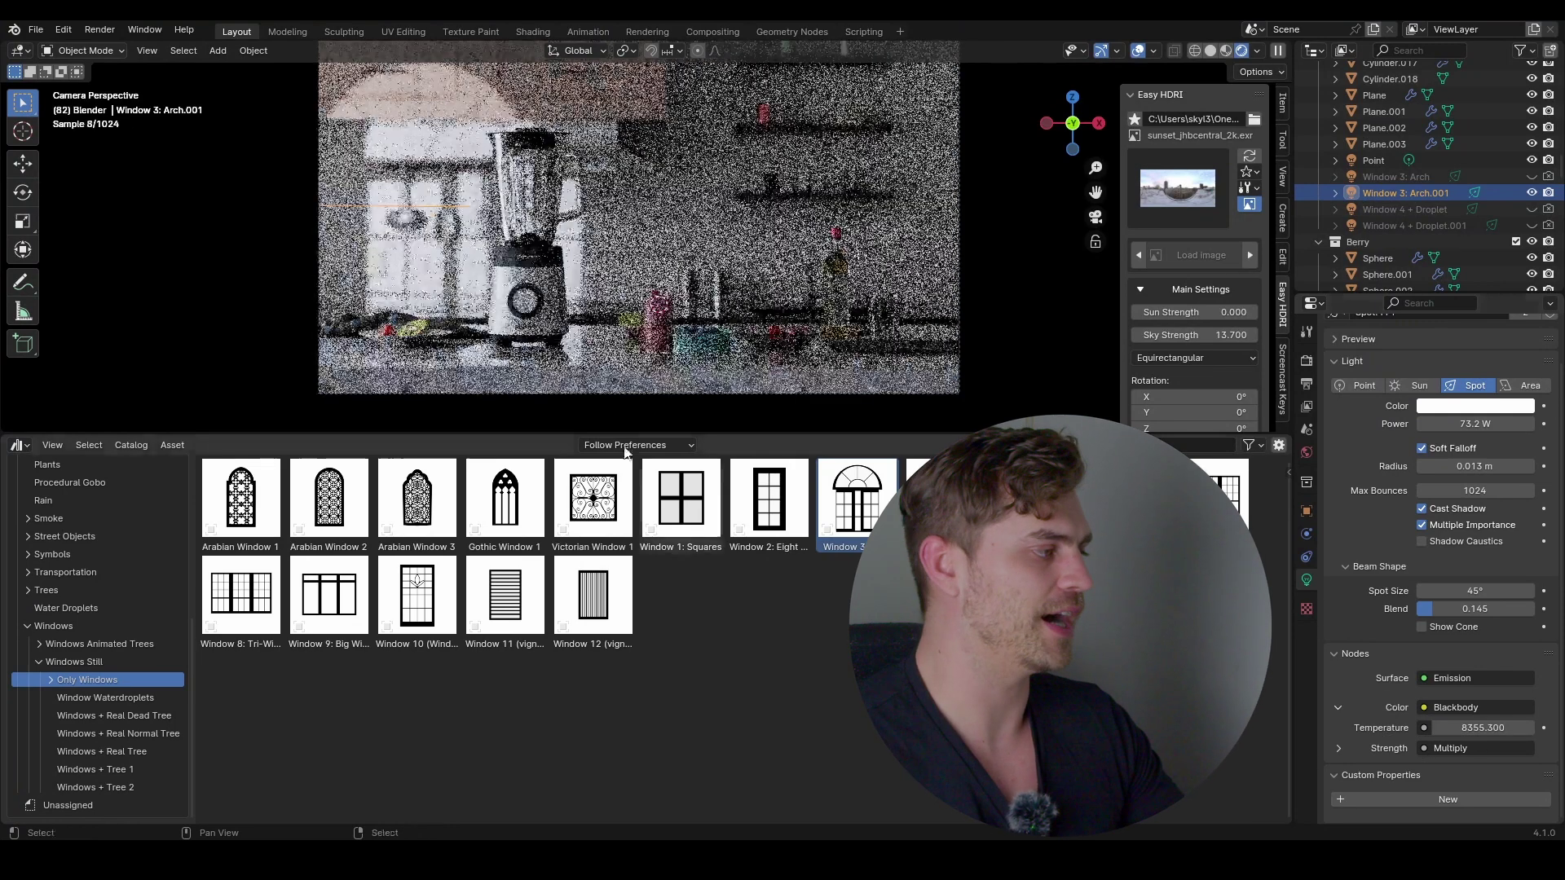
Add the Window 4: Twenty-Five Squares gobo light and move it along negative Y so it projects onto the wall shelves.
scroll(413, 354, "down", 2)
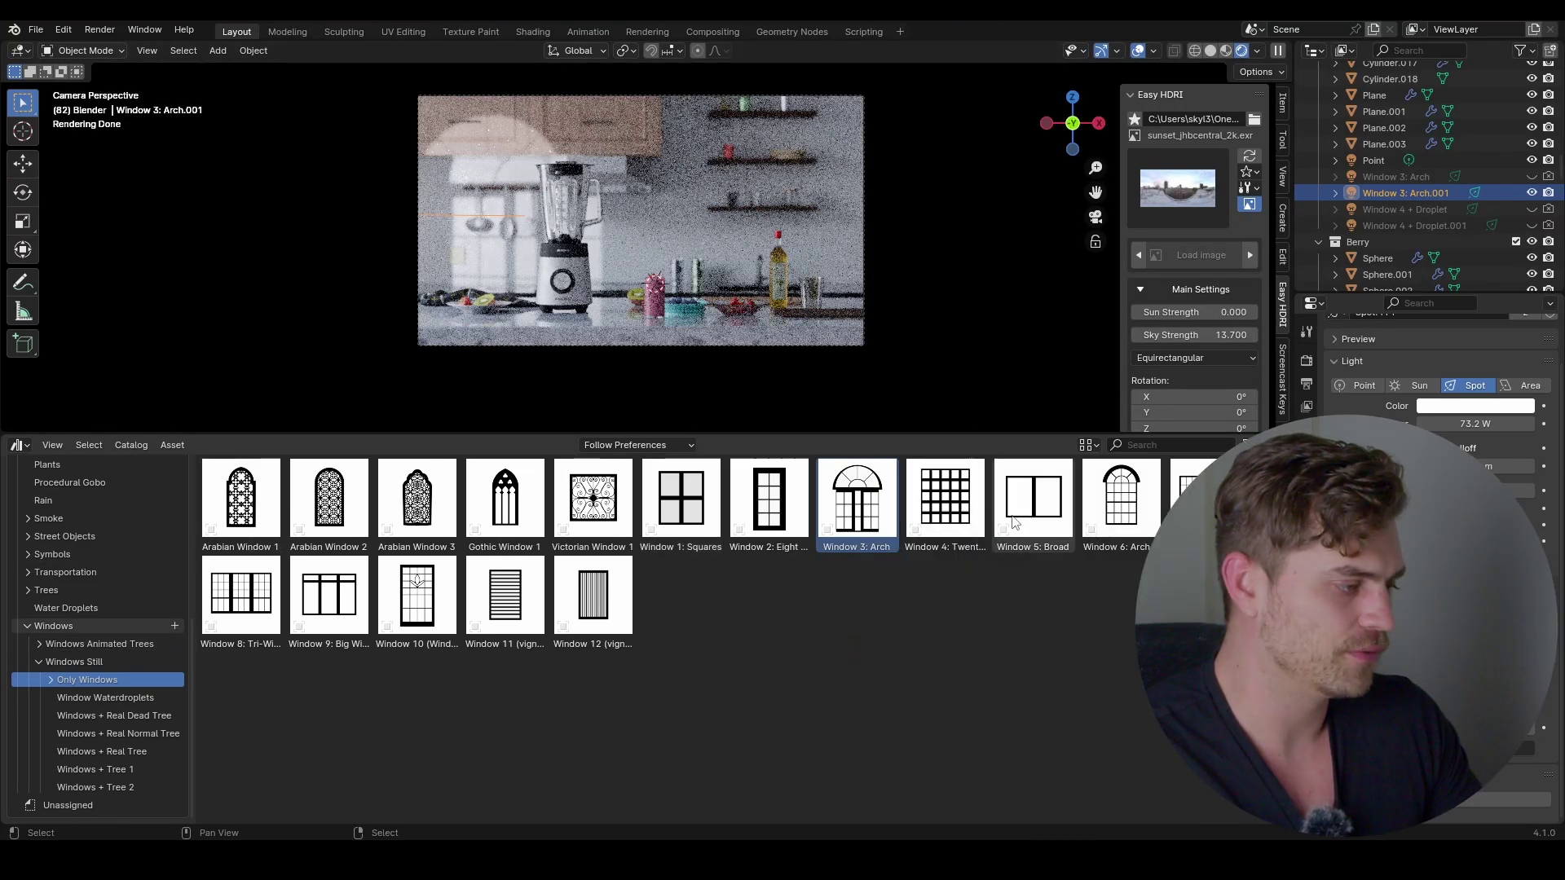
left_click_drag(945, 498, 779, 181)
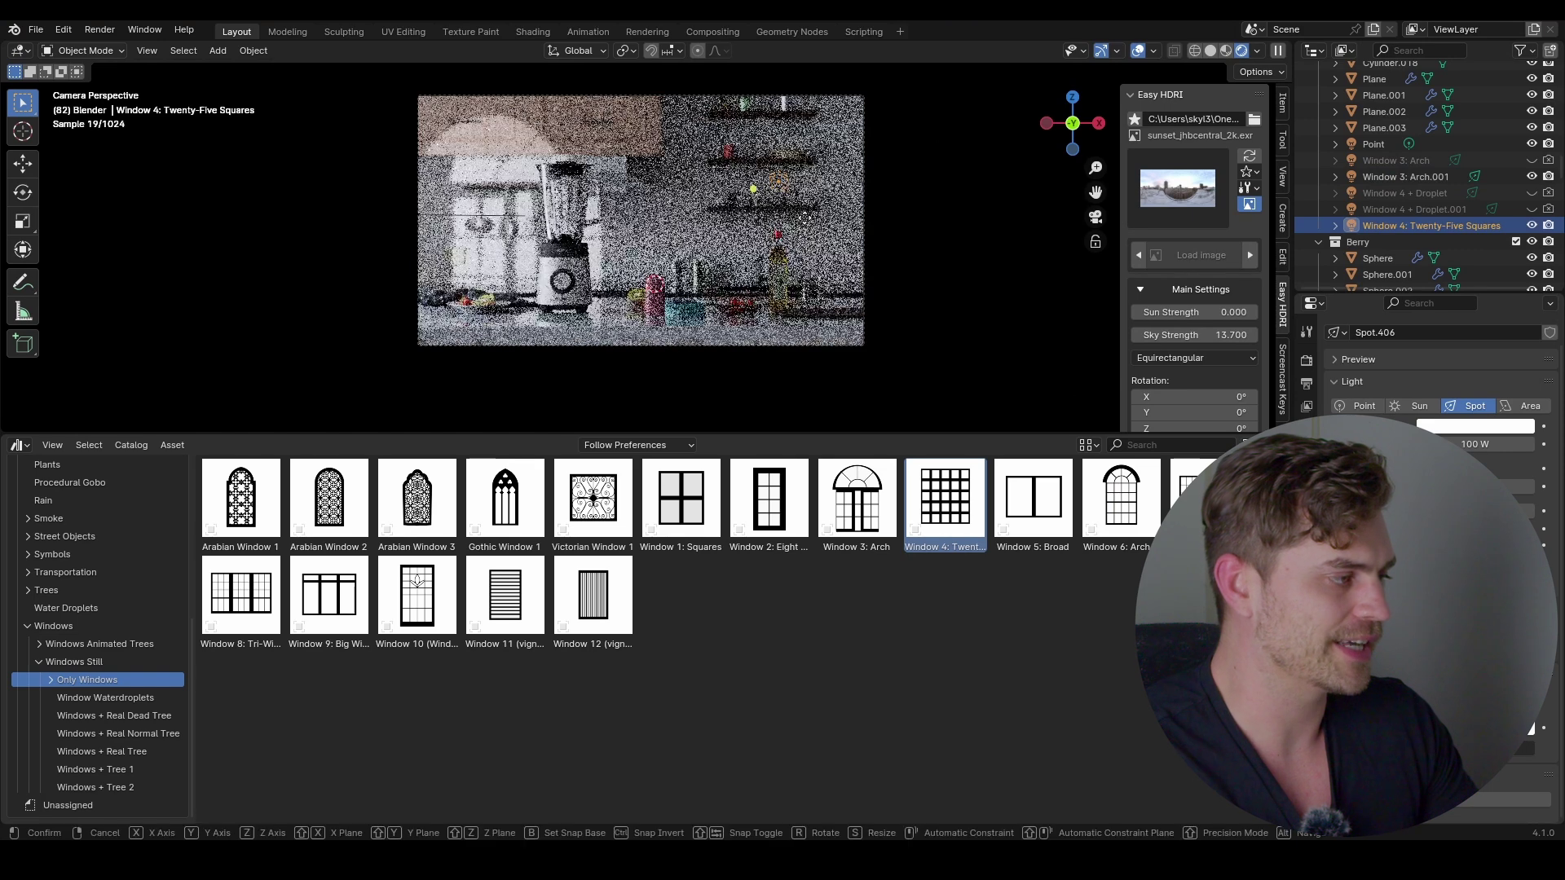
key("g")
key("y")
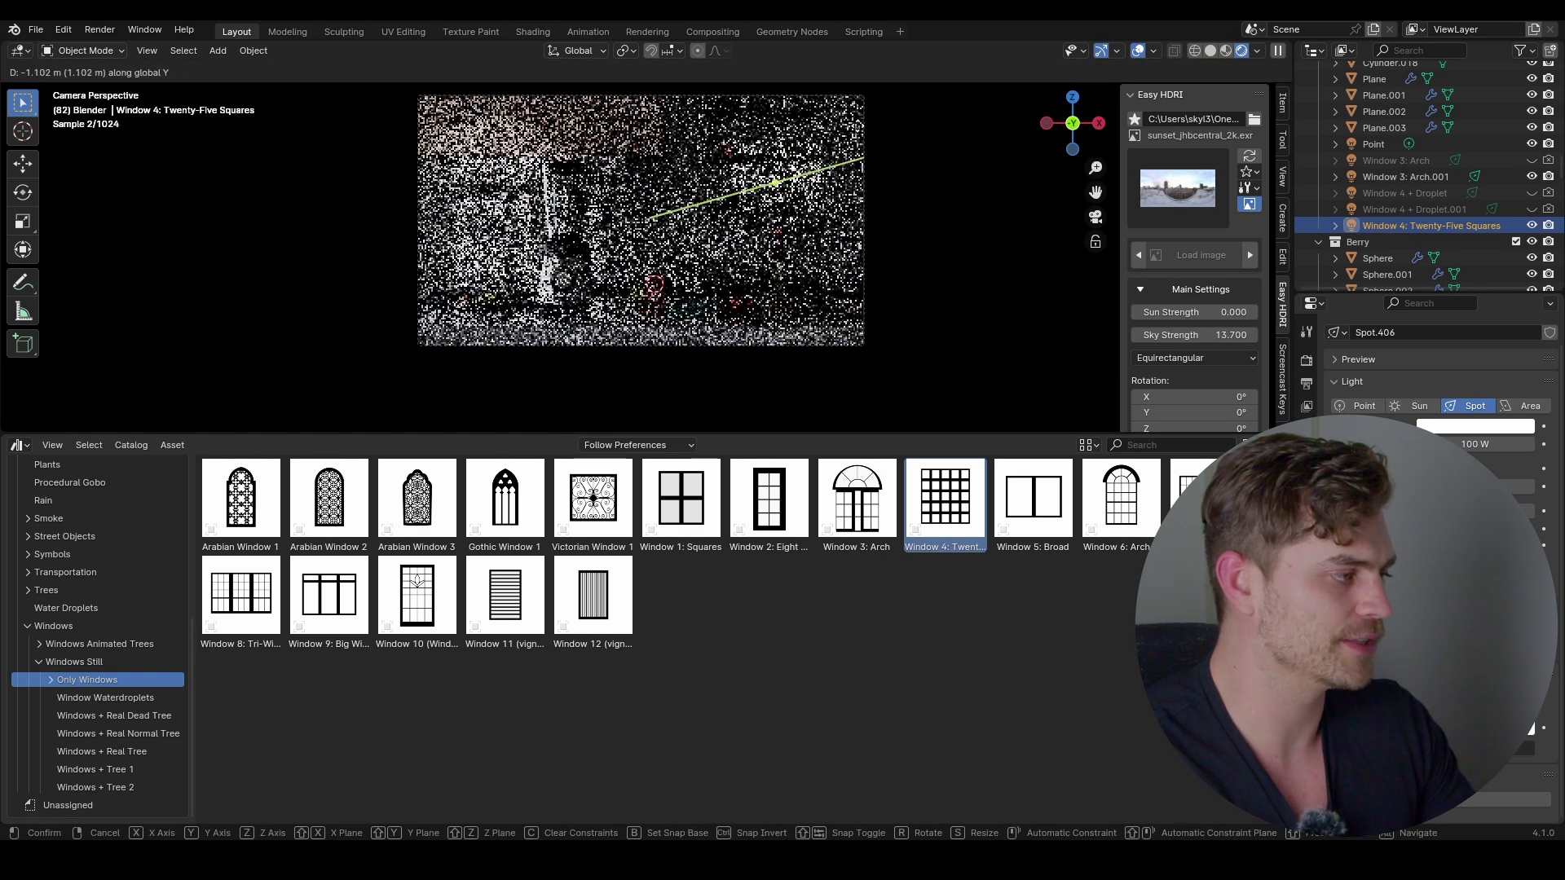
left_click(839, 280)
key("g")
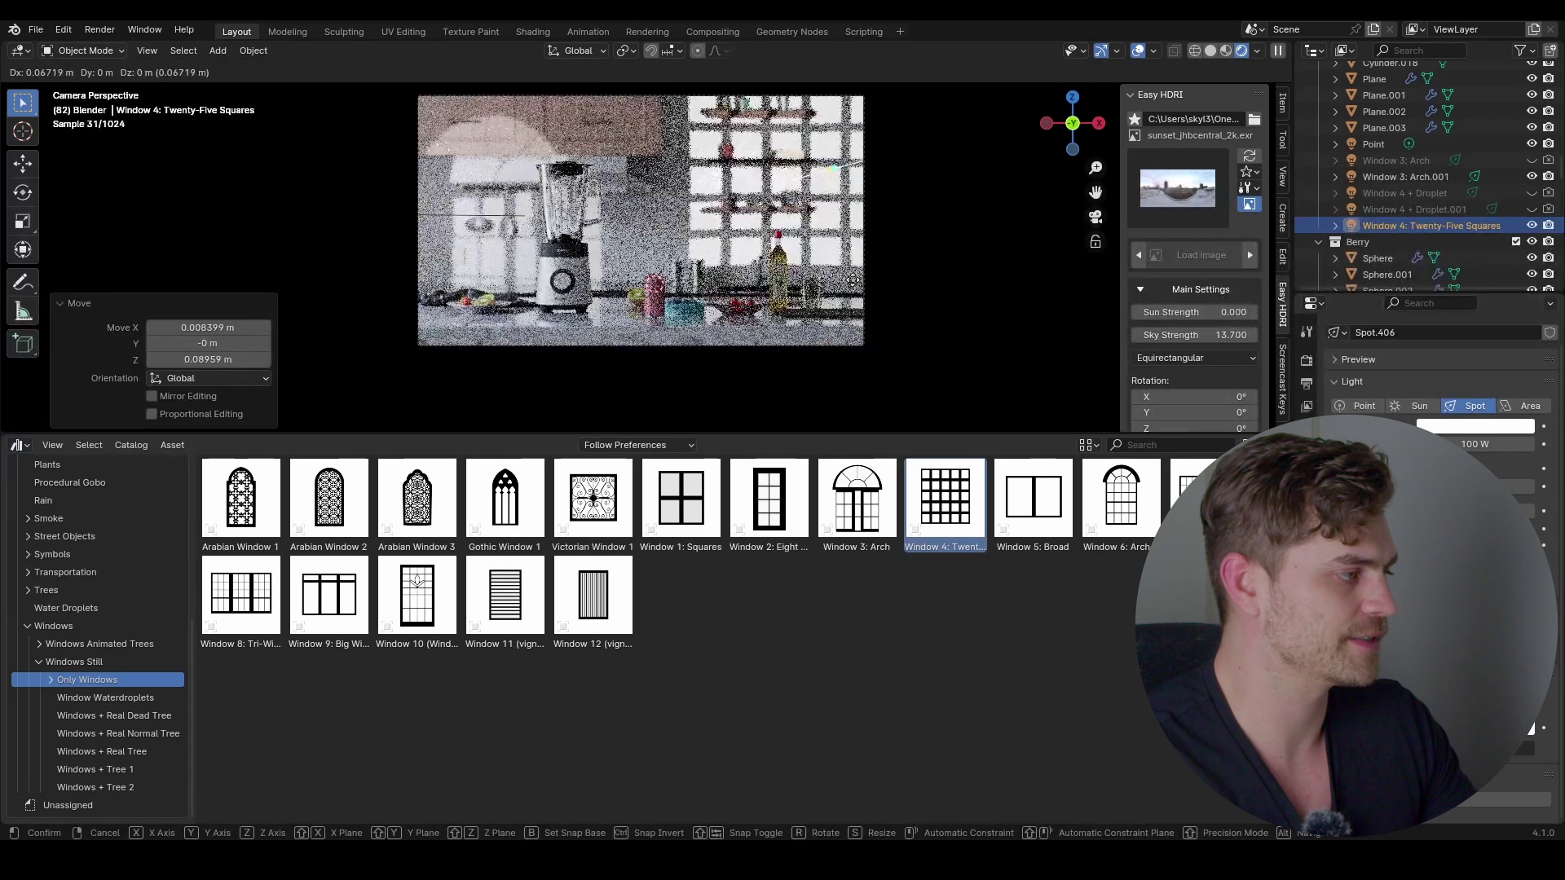
key("Return")
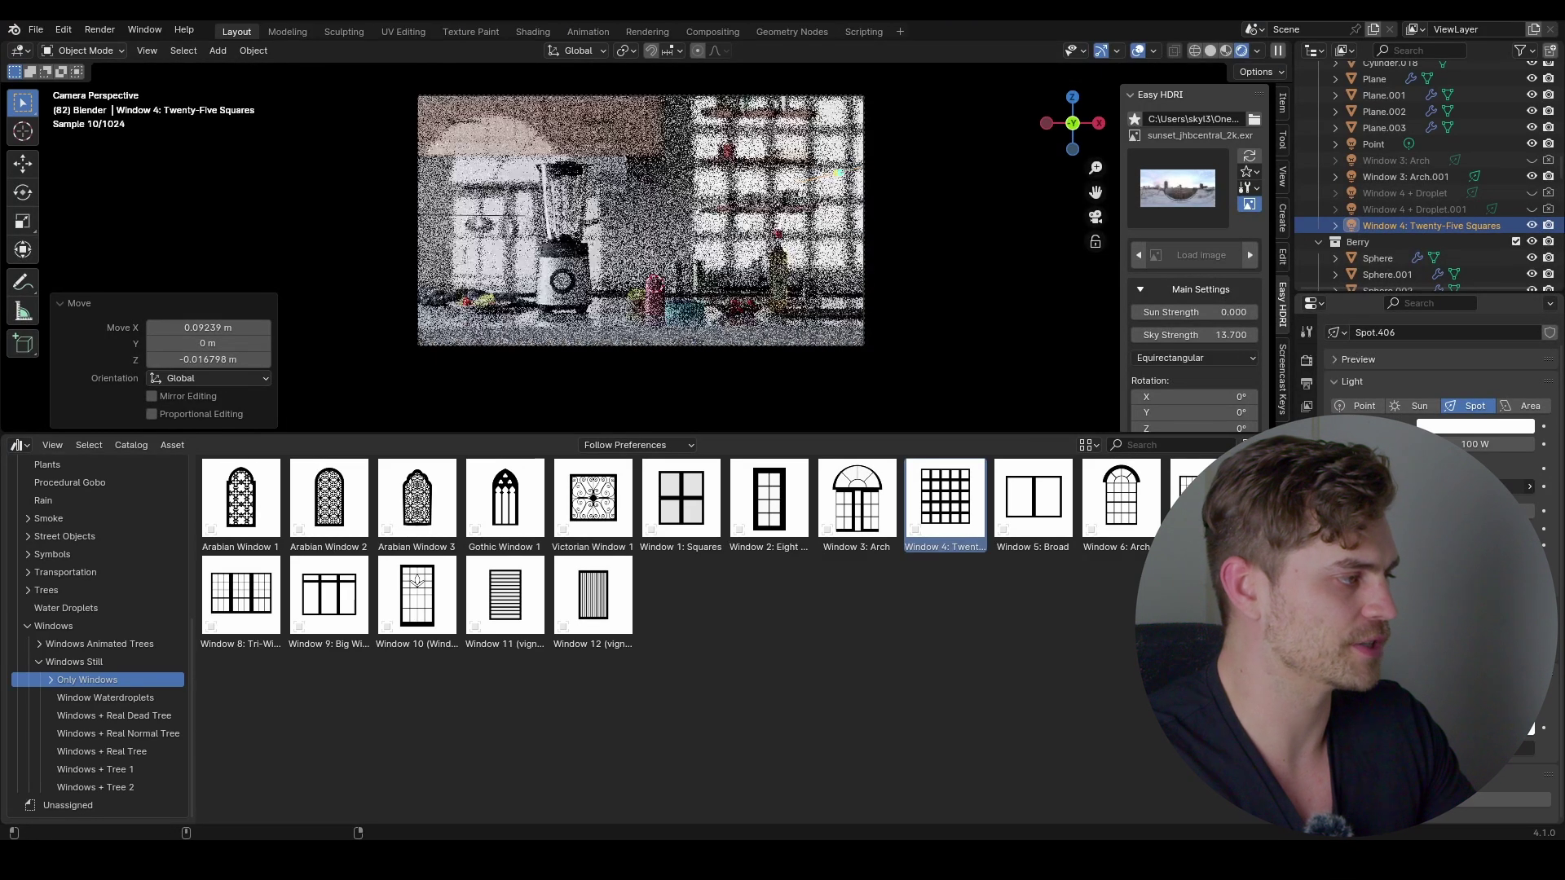
Assign a Blackbody color node to the Window 4: Twenty-Five Squares light.
key("shift+a")
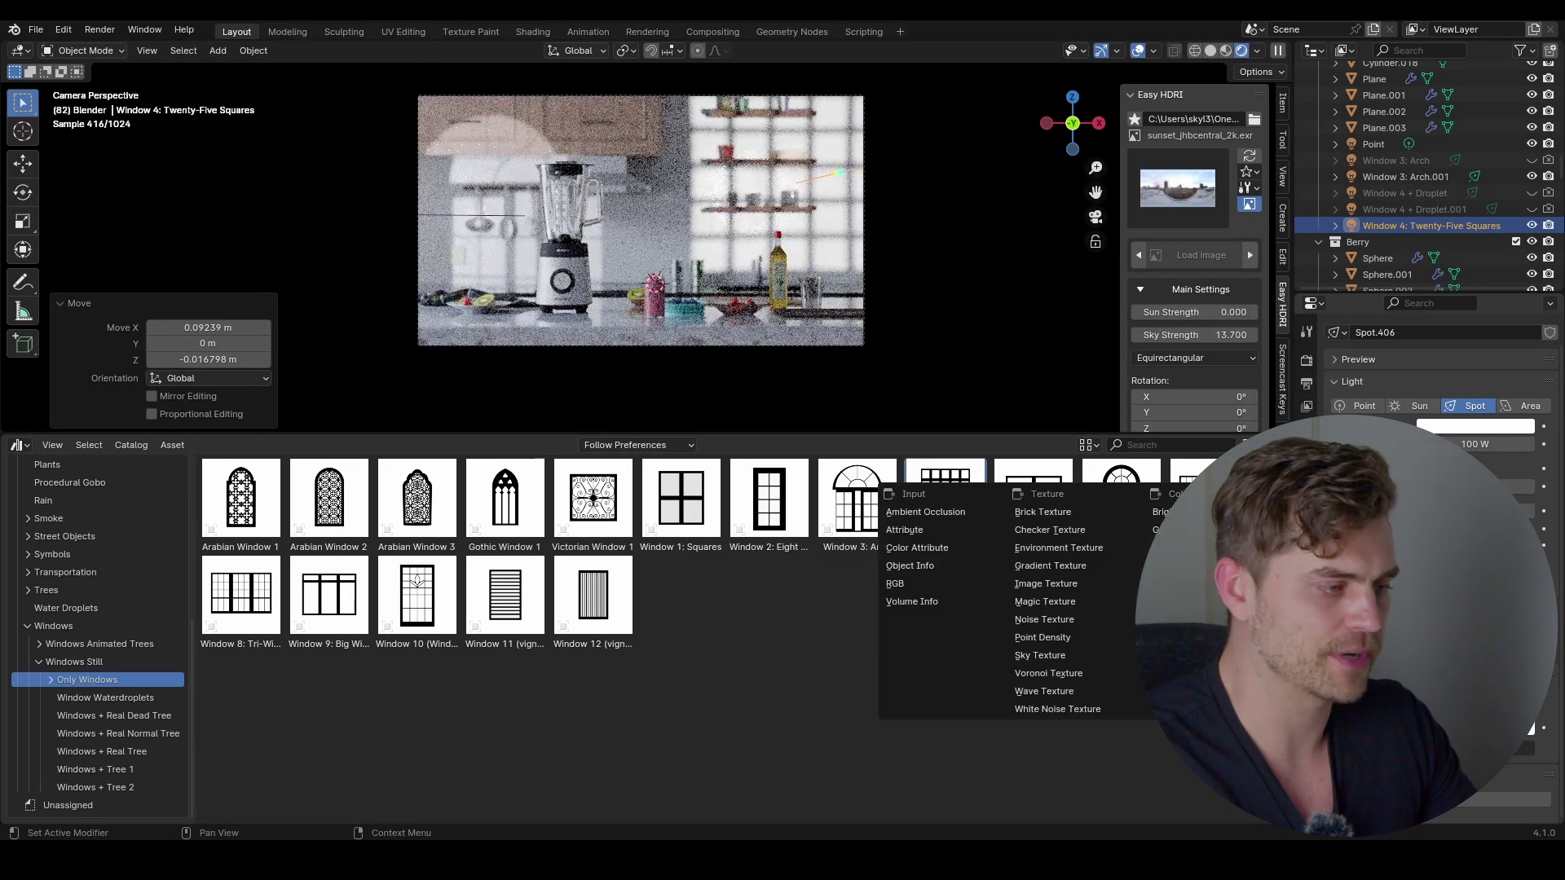
key("Escape")
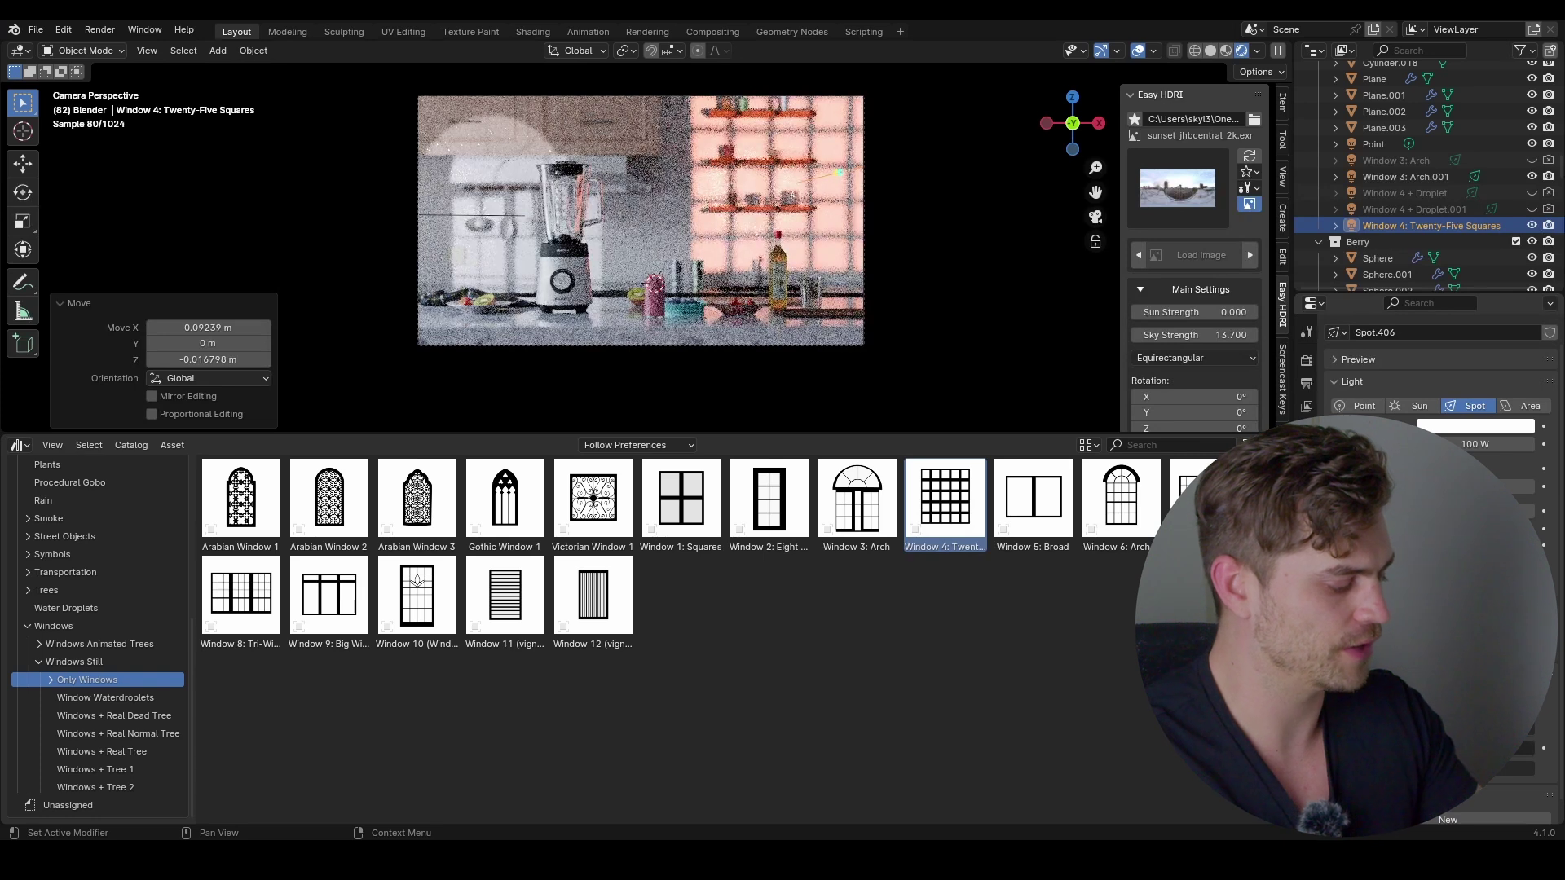
Undo the Window 4: Twenty-Five Squares light's last color change, and add a second Twenty-Five Squares light above the kitchen counter.
key("ctrl+z")
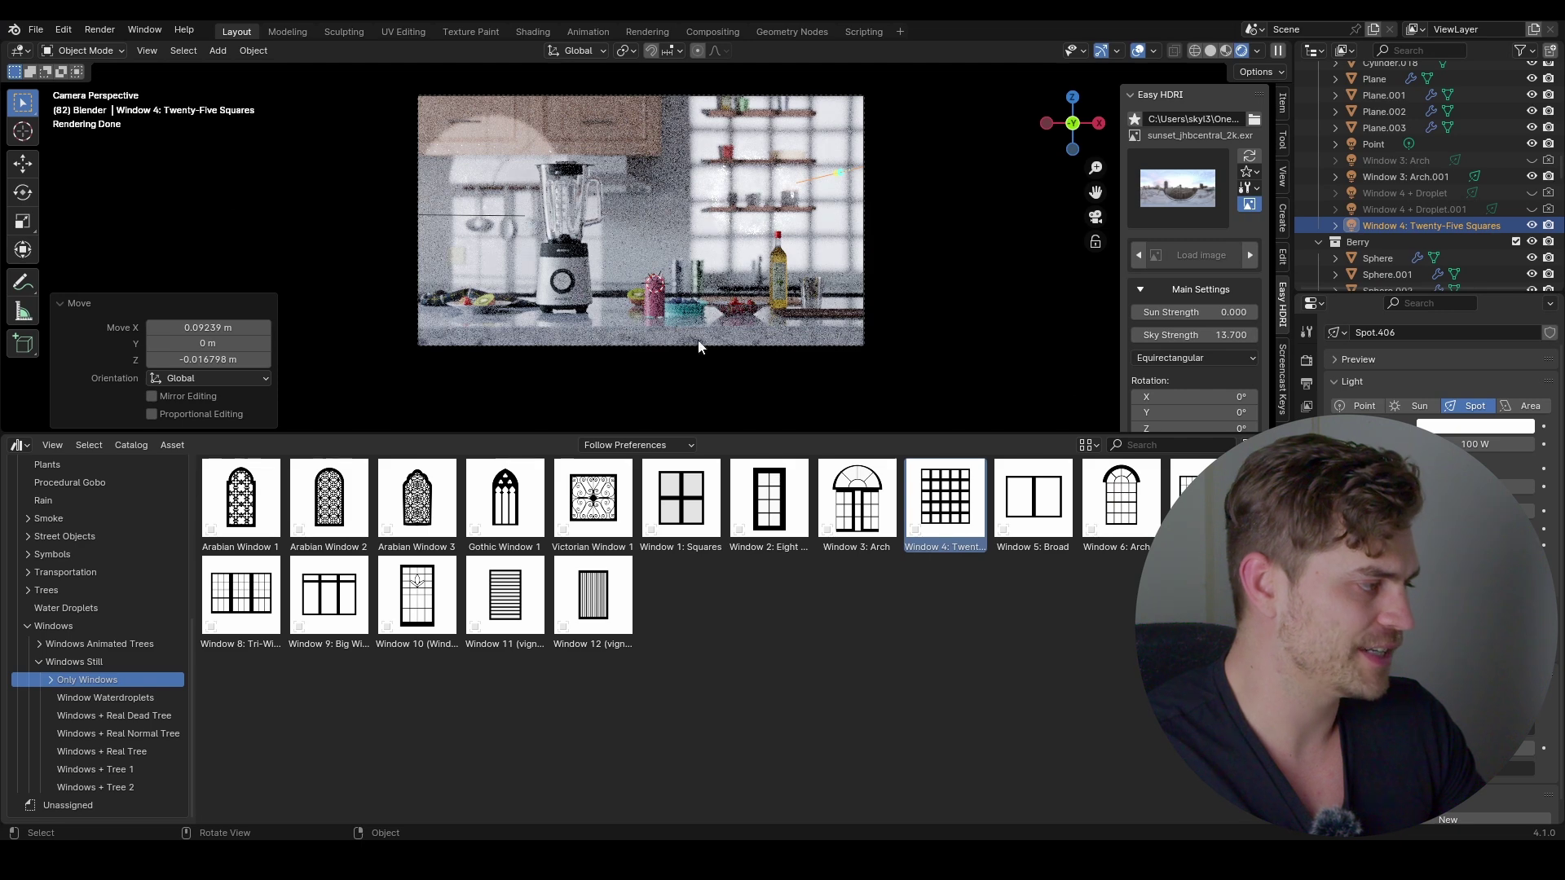
middle_click_drag(670, 193, 796, 217)
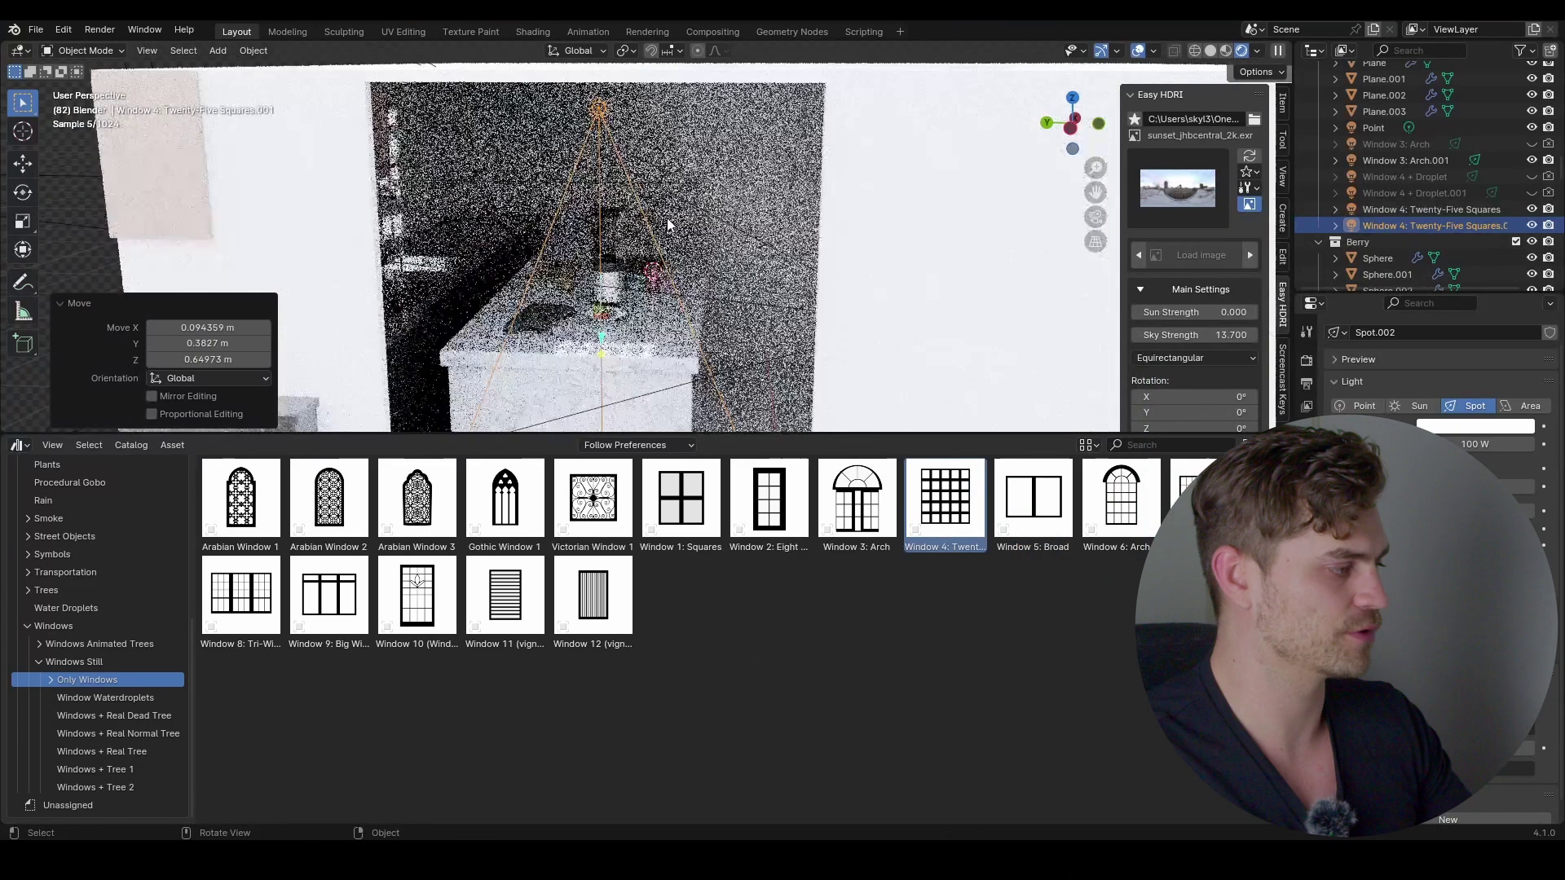
Rotate the second Twenty-Five Squares light about -39.6° around the global Y axis and return to the camera view.
middle_click_drag(670, 224, 657, 265)
key("r")
key("y")
left_click(676, 263)
key("KP_0")
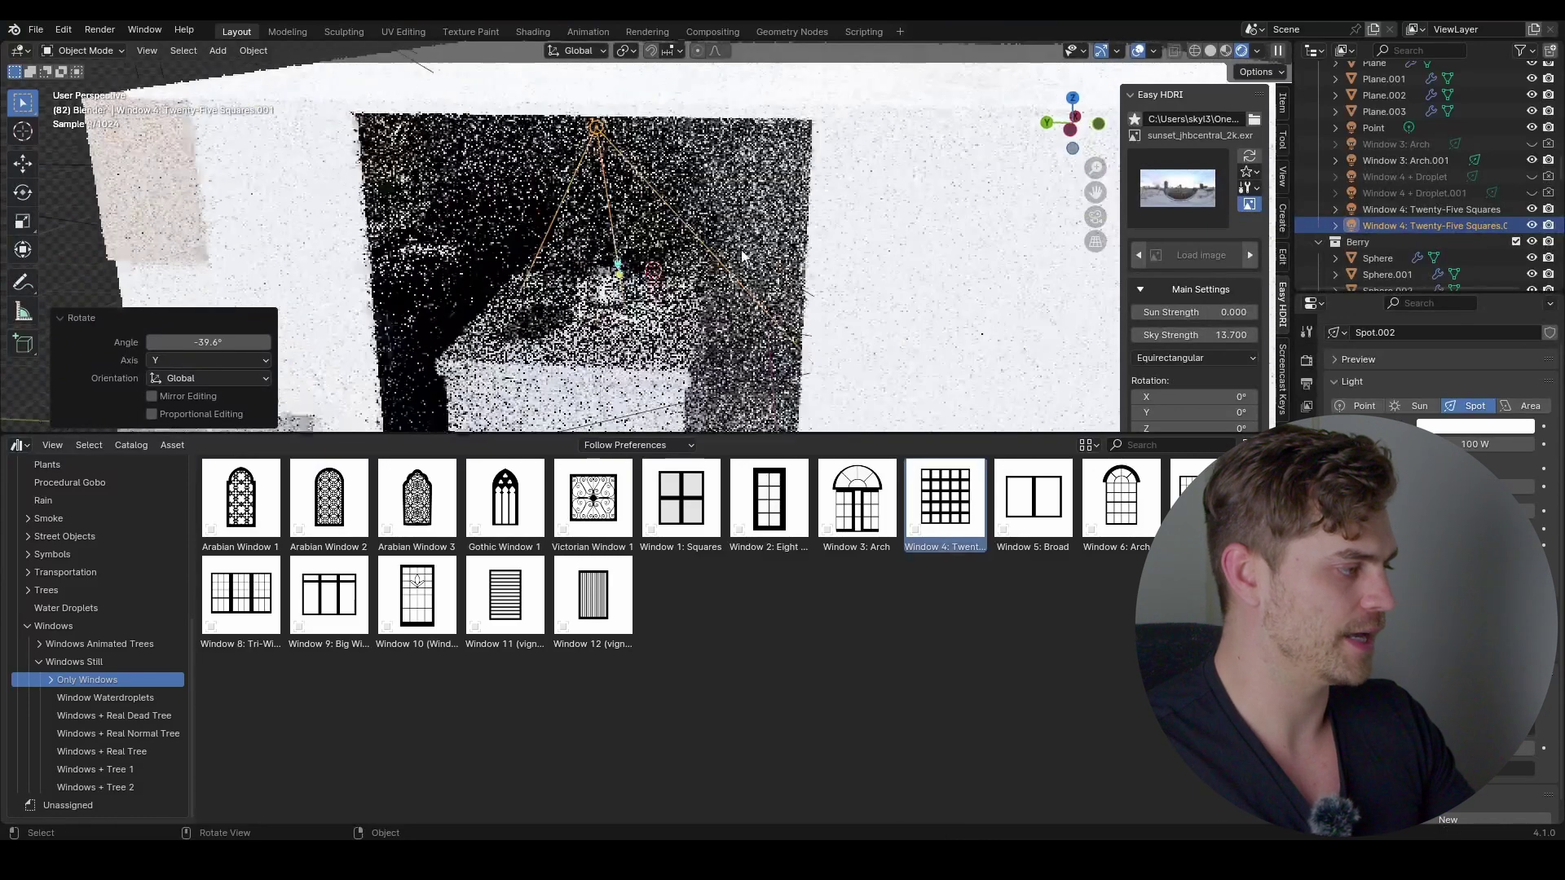
scroll(687, 285, "up", 2)
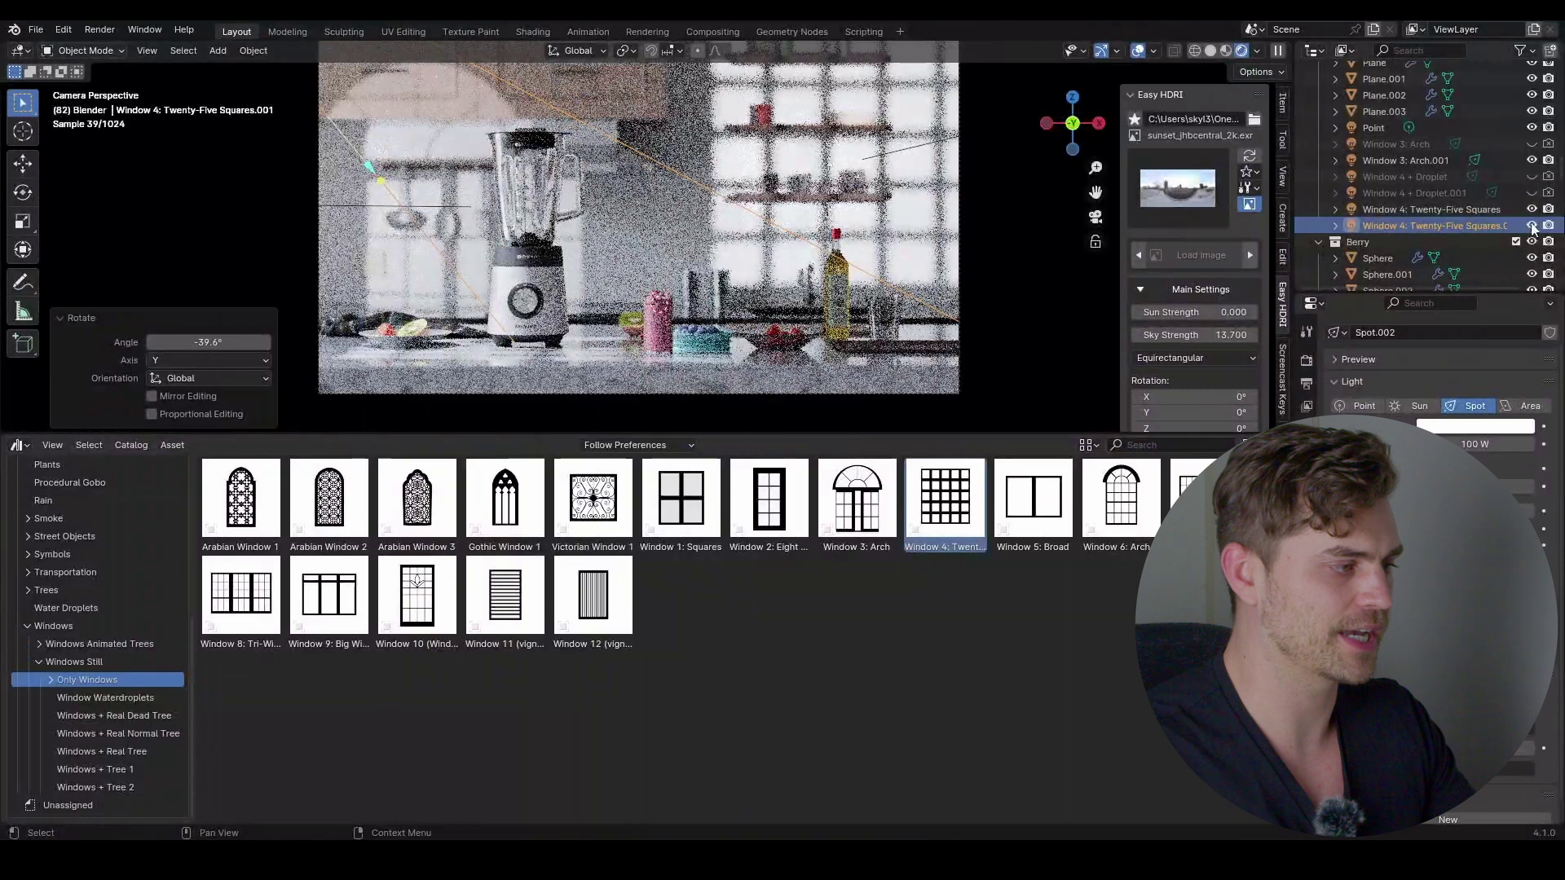
Toggle the second Twenty-Five Squares light's visibility to compare the render with and without it.
left_click(1531, 226)
left_click(1531, 226)
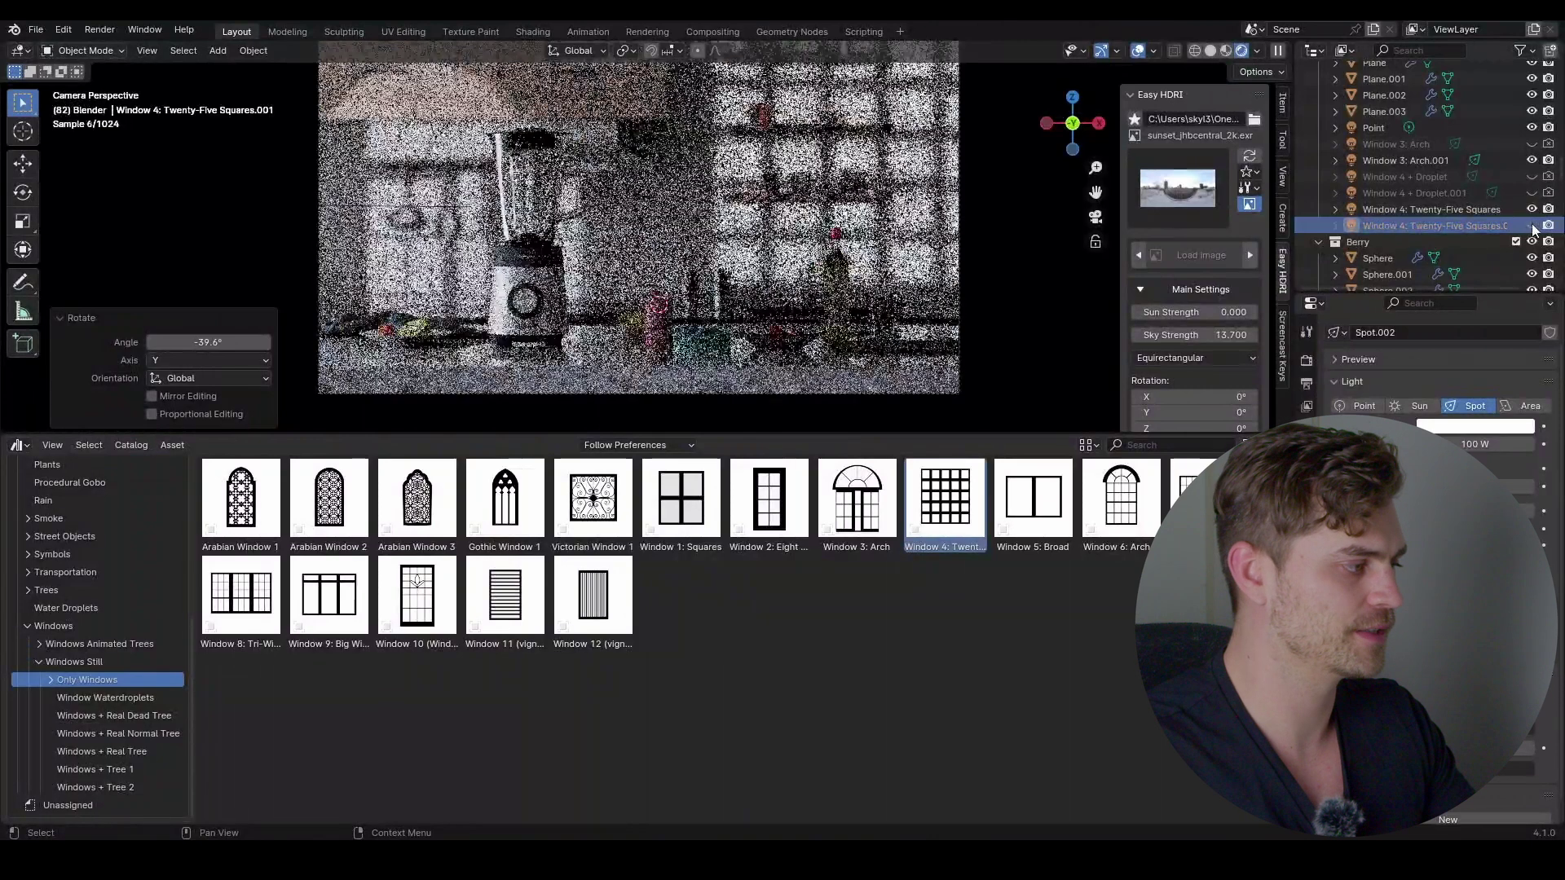
left_click(1531, 226)
left_click(1532, 225)
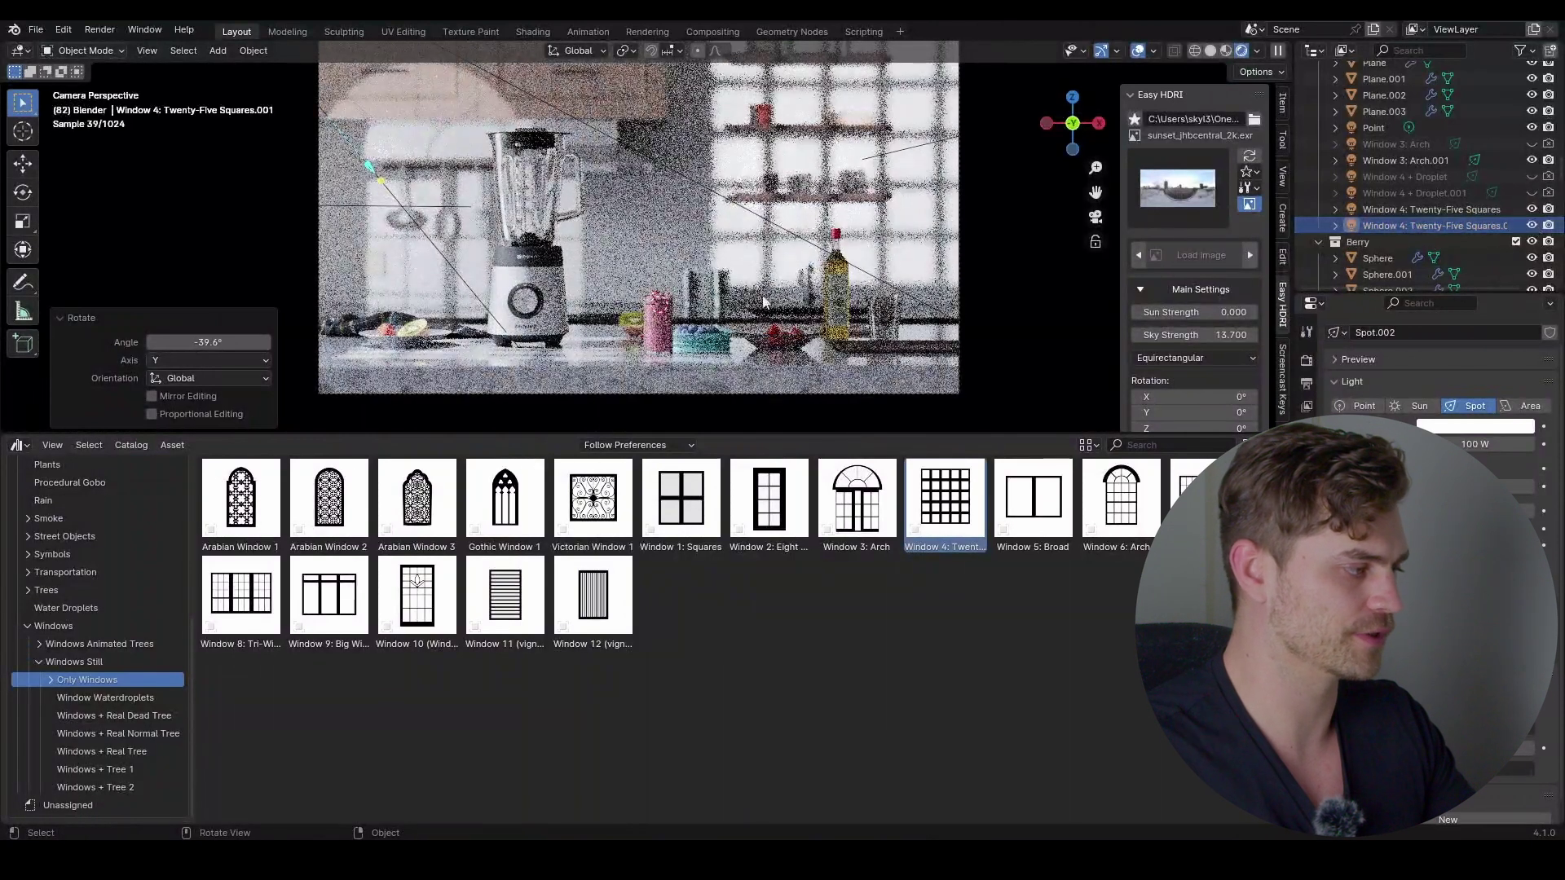
In the Shader Editor, set the Value node driving the second Twenty-Five Squares light's mapping scale to 1.050.
left_click(18, 445)
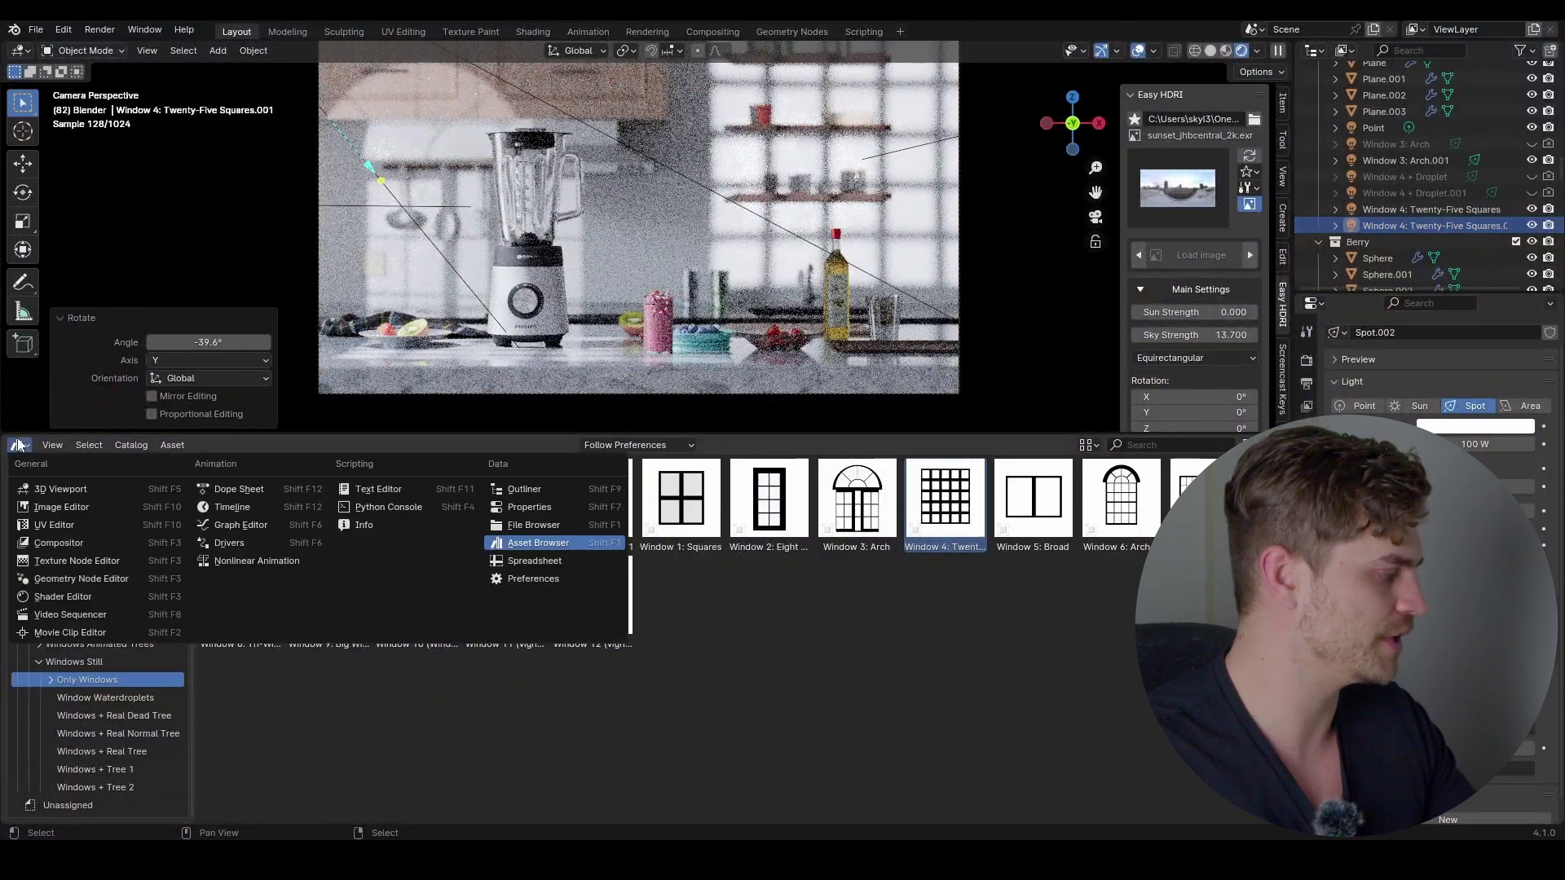
left_click(65, 598)
scroll(435, 740, "up", 2)
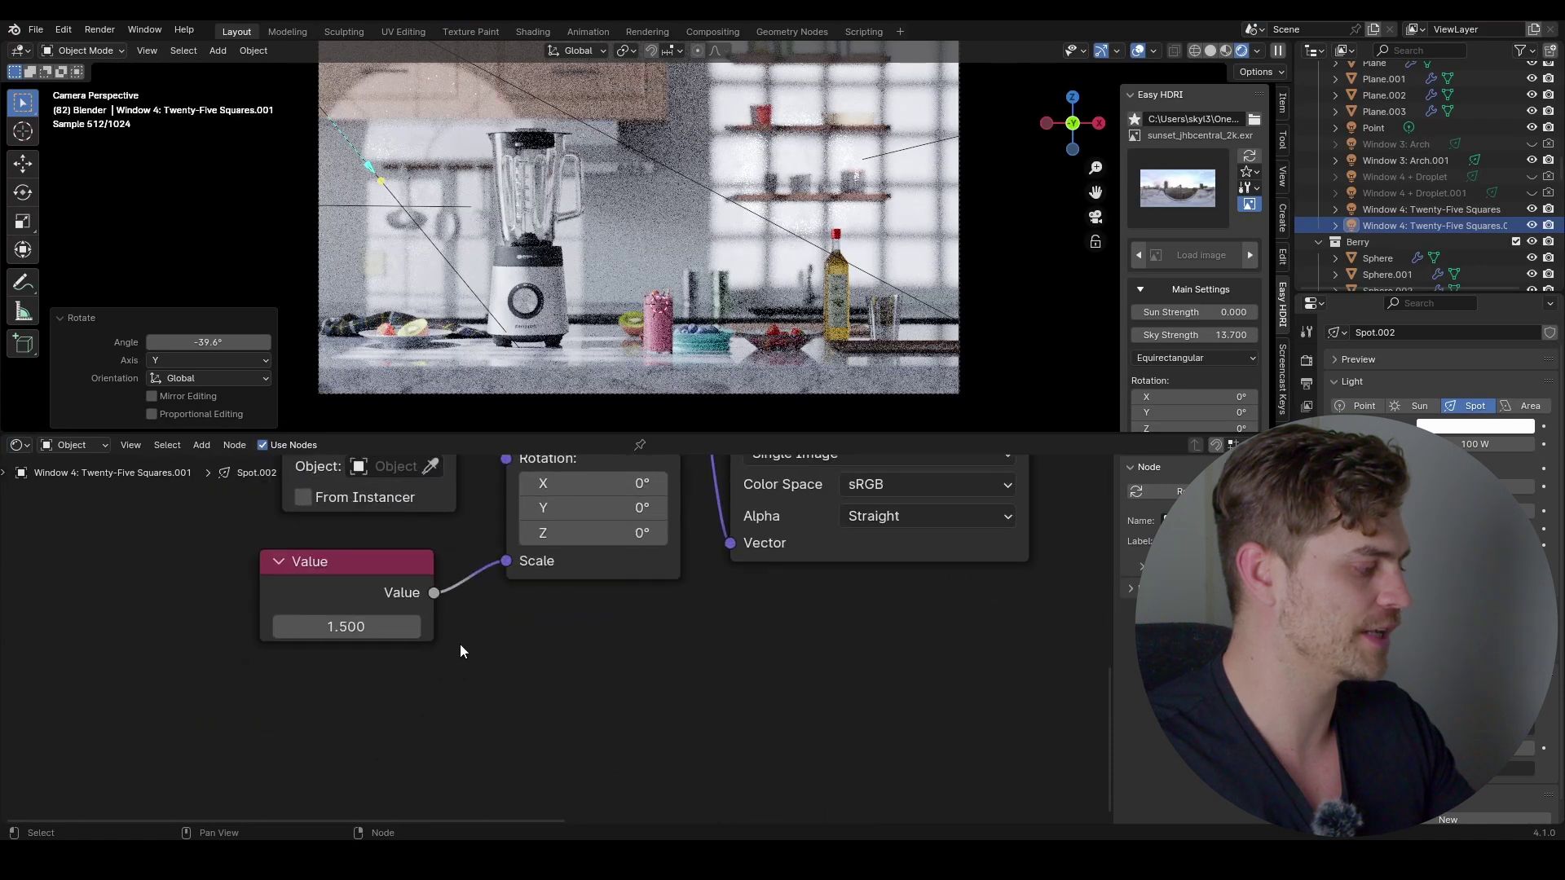
mouse_move(346, 627)
left_mouse_down()
mouse_move(320, 627)
mouse_move(361, 626)
left_mouse_up()
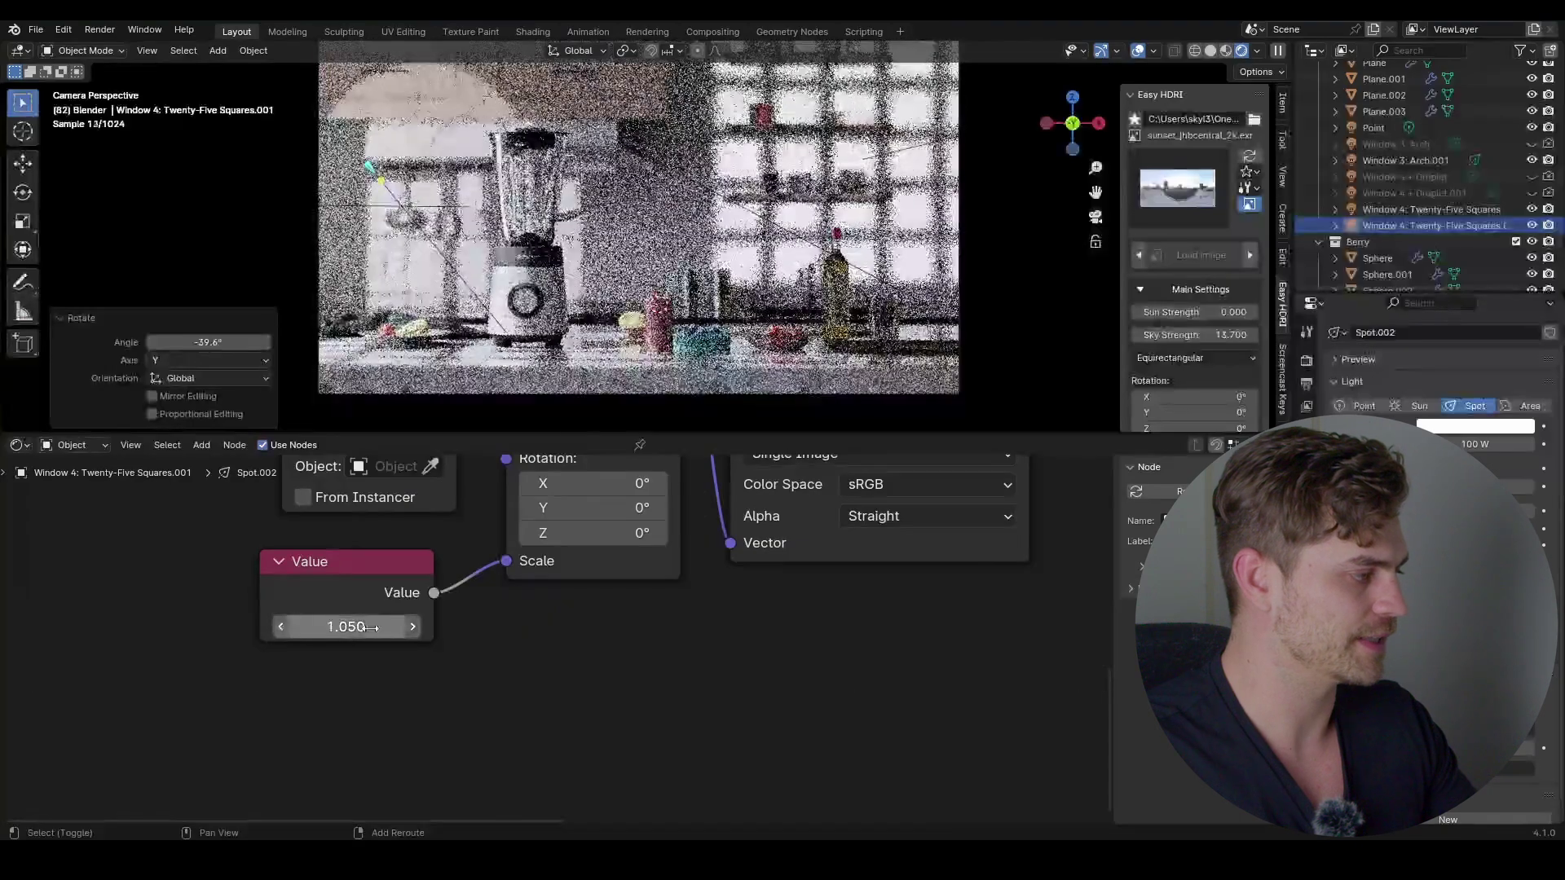
Compare the rescaled second Twenty-Five Squares light switched on and off, and hide it with the first one and the Window 3: Arch.001 light.
left_click(1531, 226)
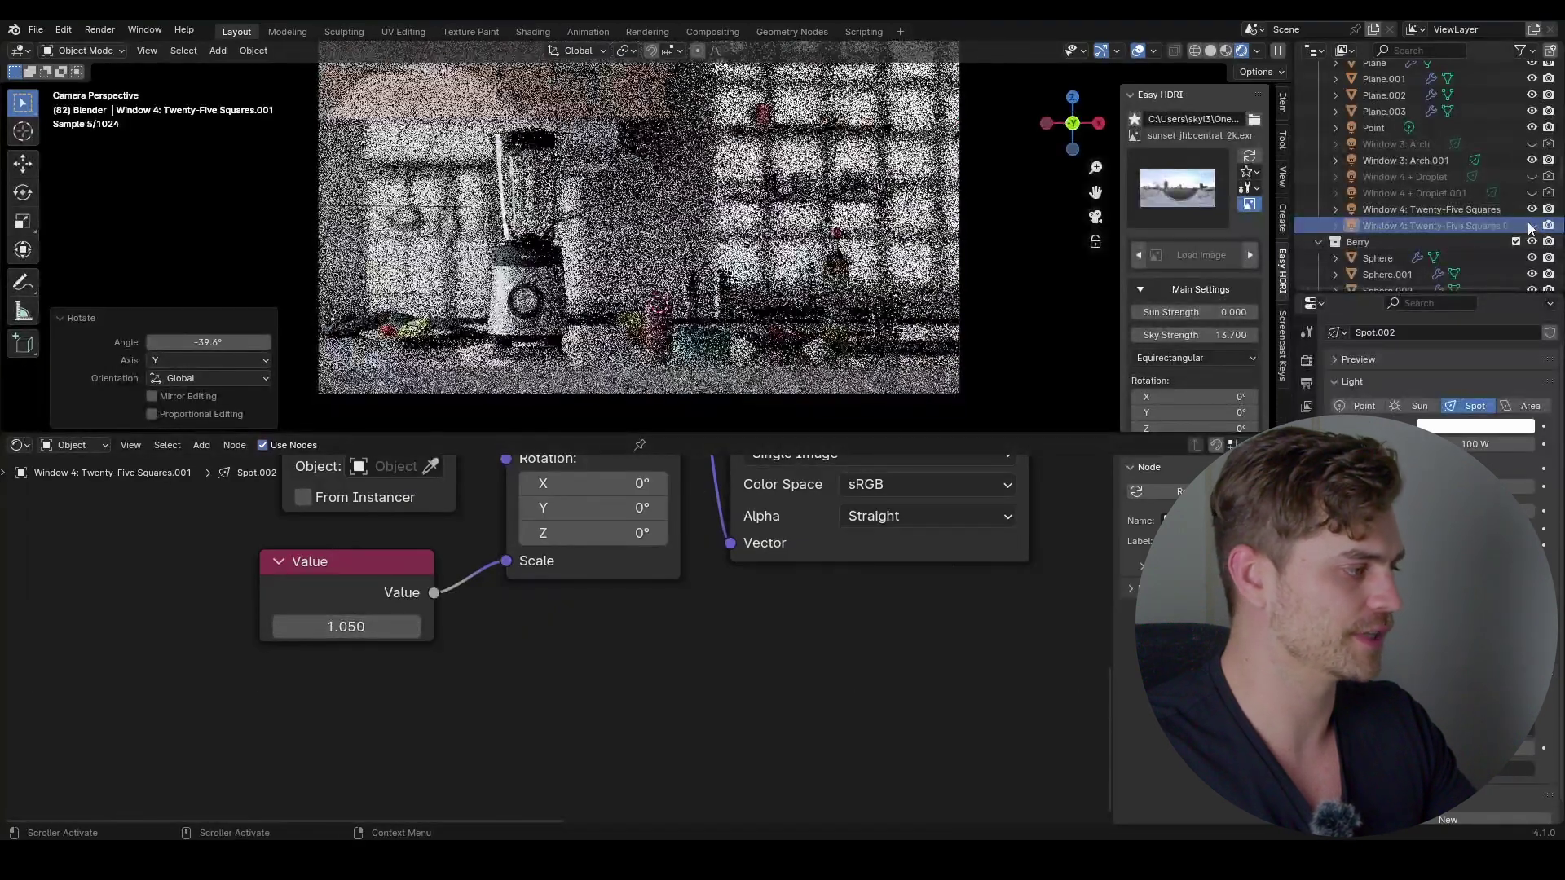
left_click(1530, 226)
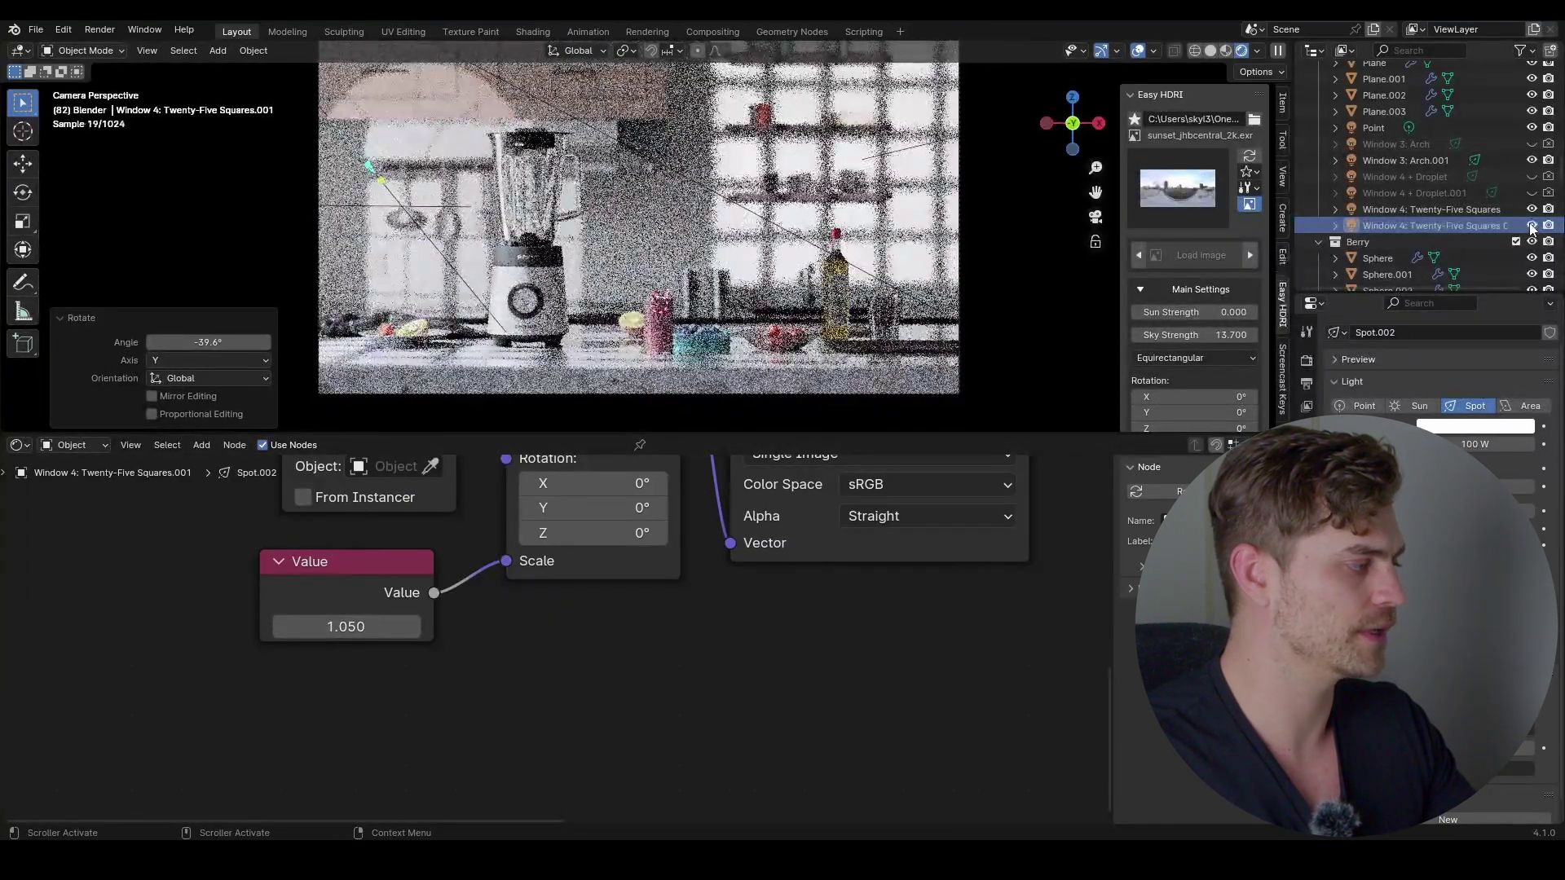
left_click(1531, 226)
left_click(1531, 226)
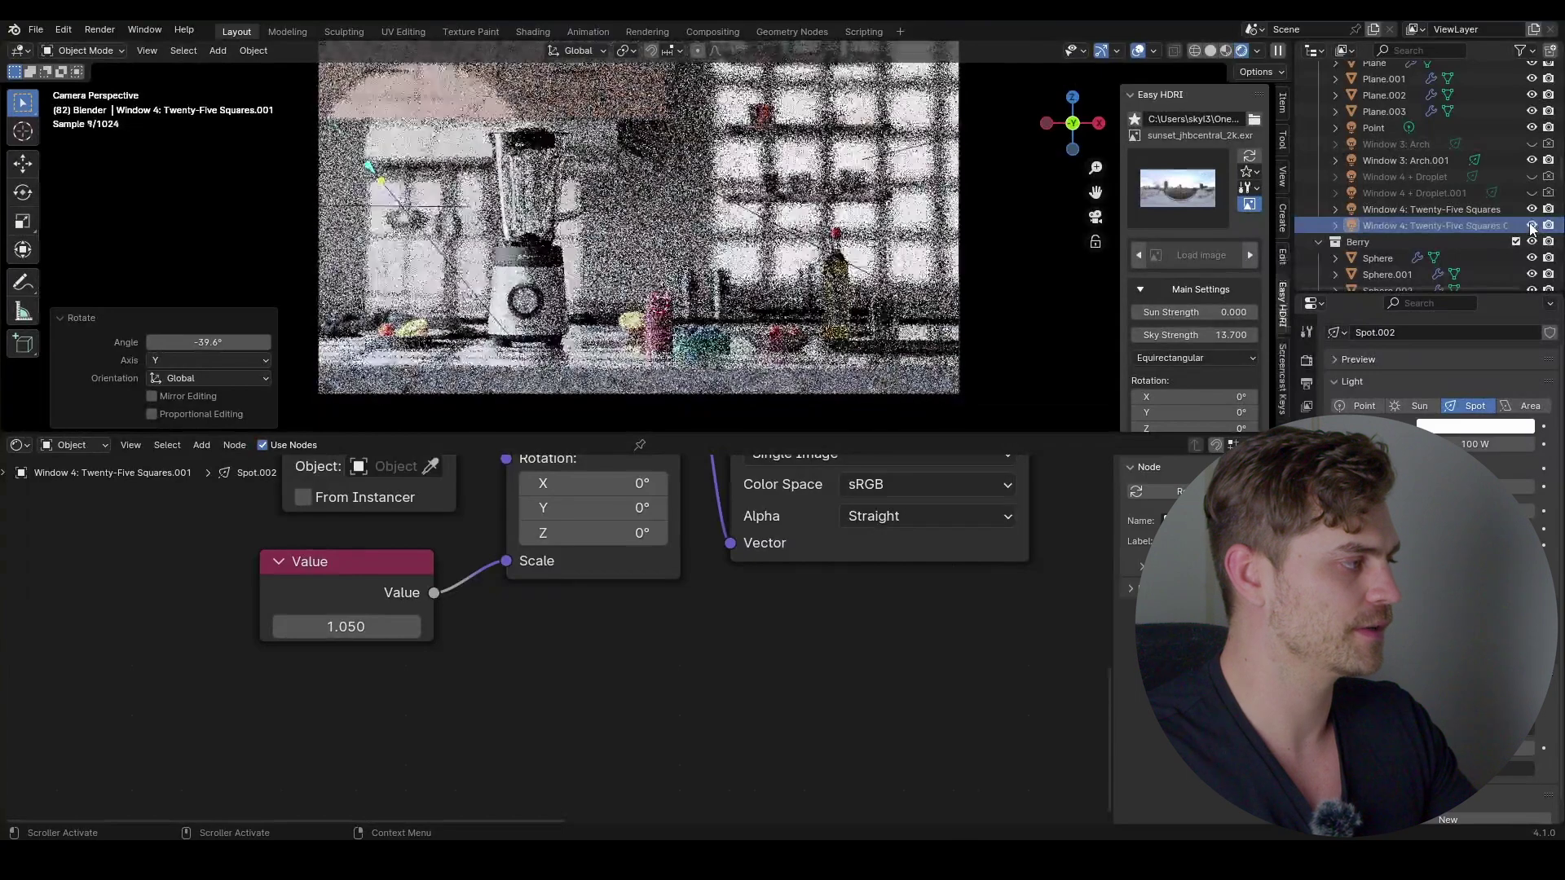
left_click_drag(1532, 226, 1535, 167)
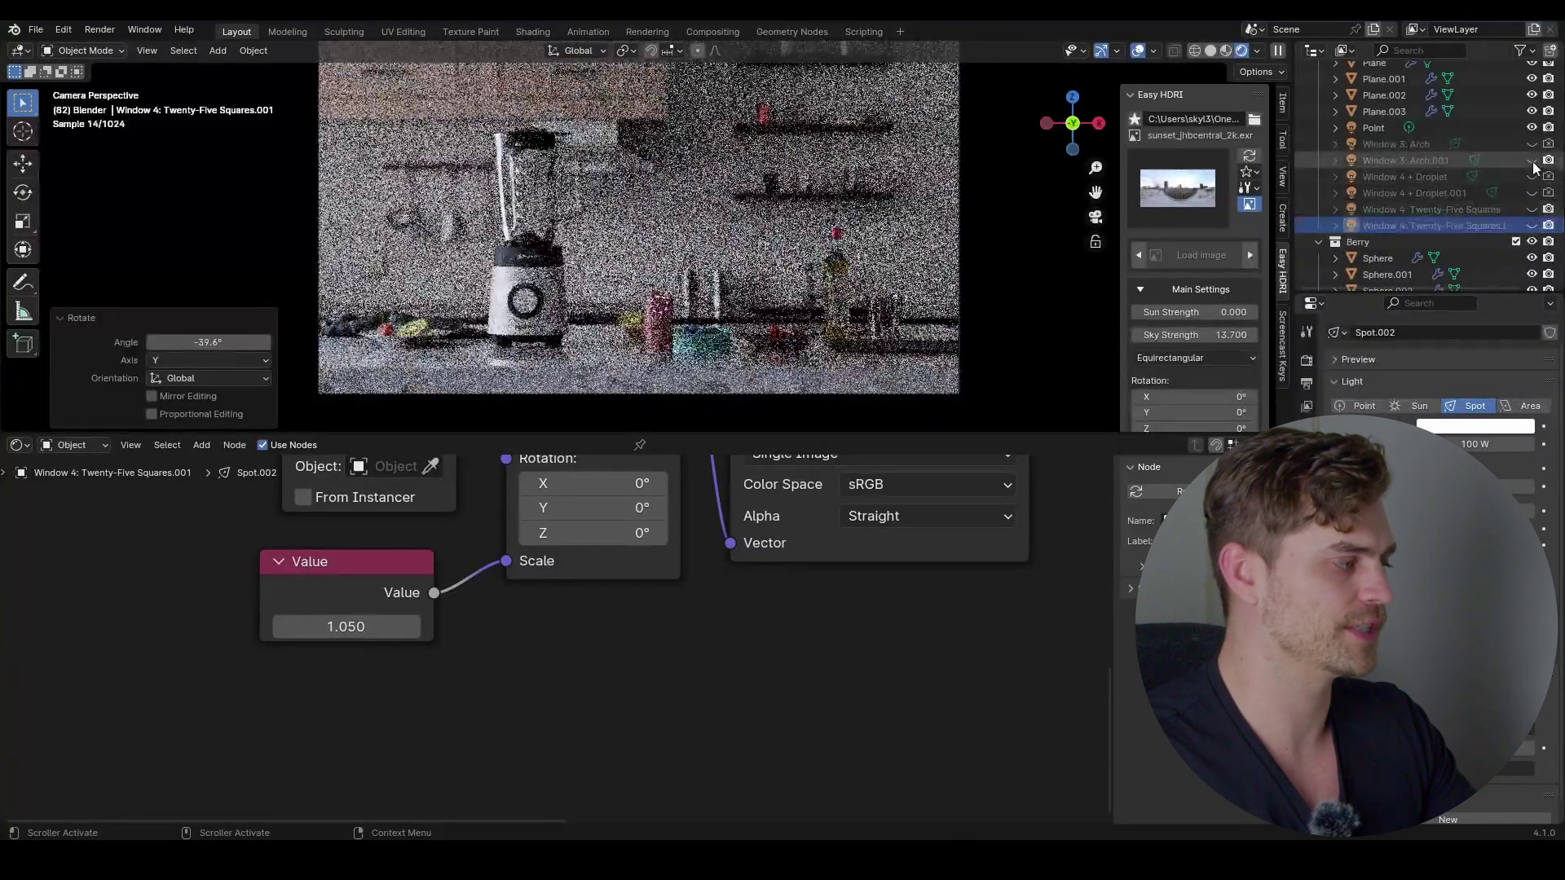